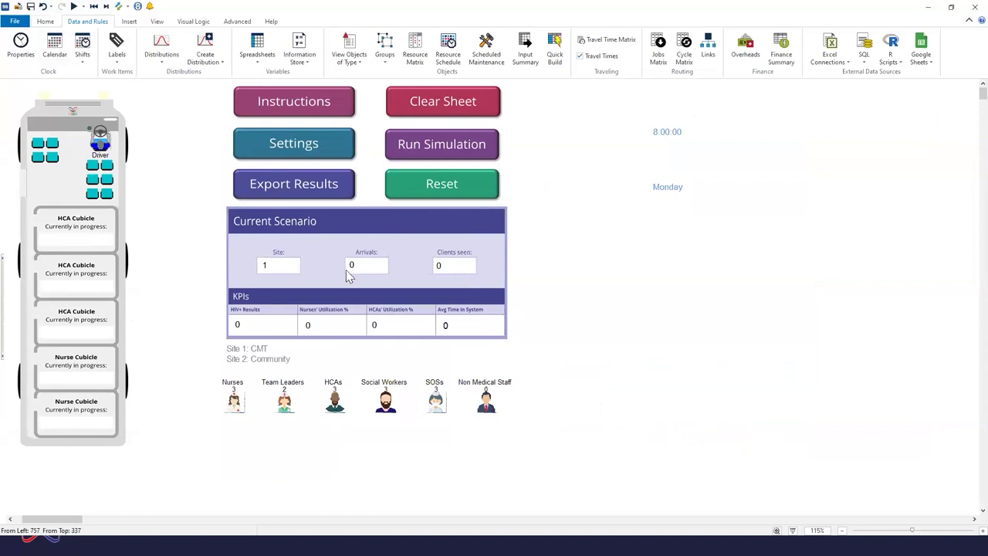
Run the mobile clinic simulation and raise the run speed to maximum to complete the one-week run.
click(46, 22)
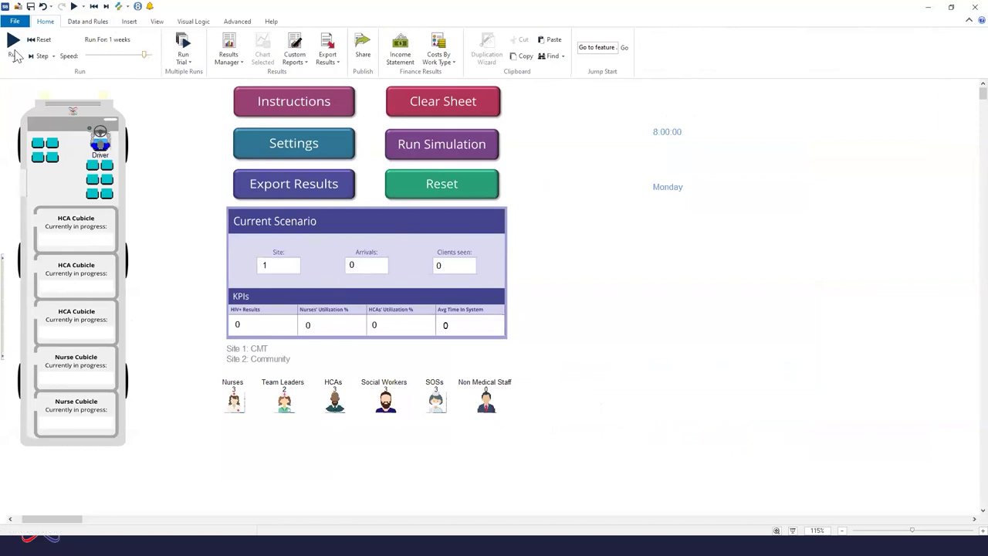
key(F9)
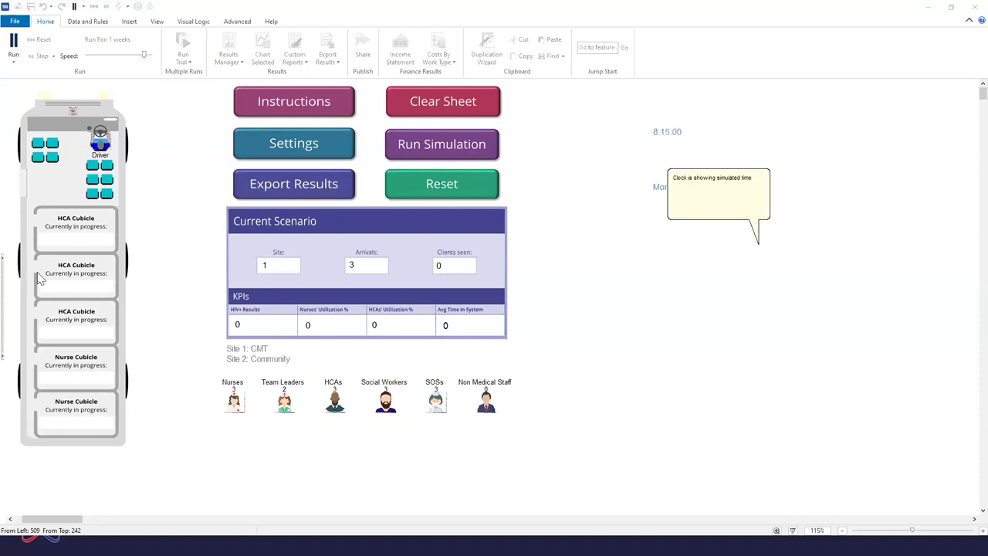
drag(43, 520, 39, 523)
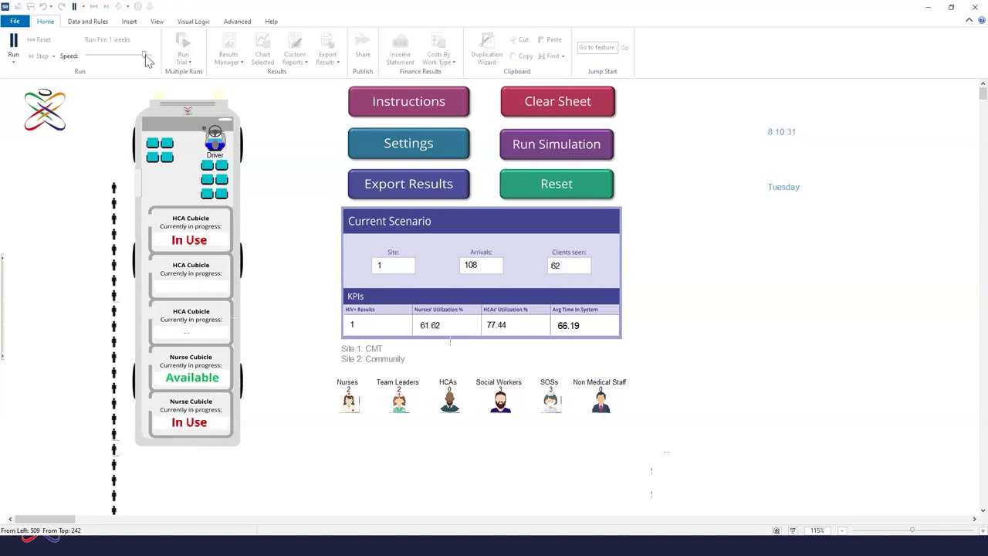
drag(146, 61, 158, 59)
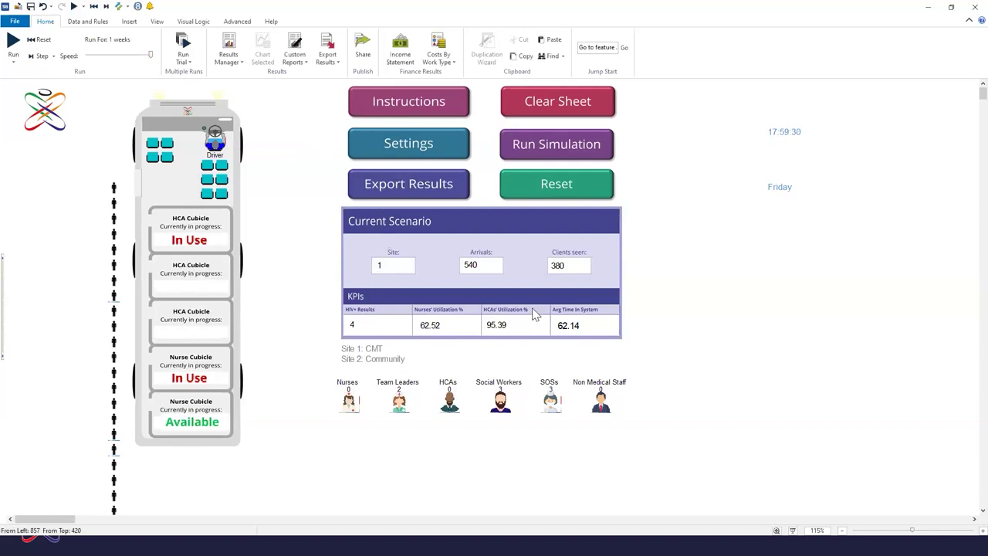
Open the ssResults spreadsheet, review the Run 1 figures and close it.
click(87, 21)
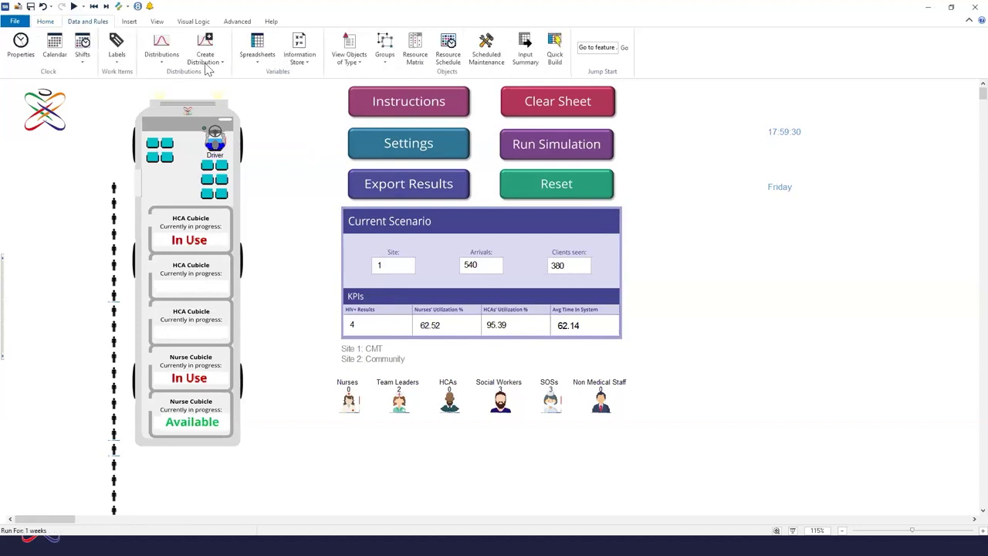
click(257, 54)
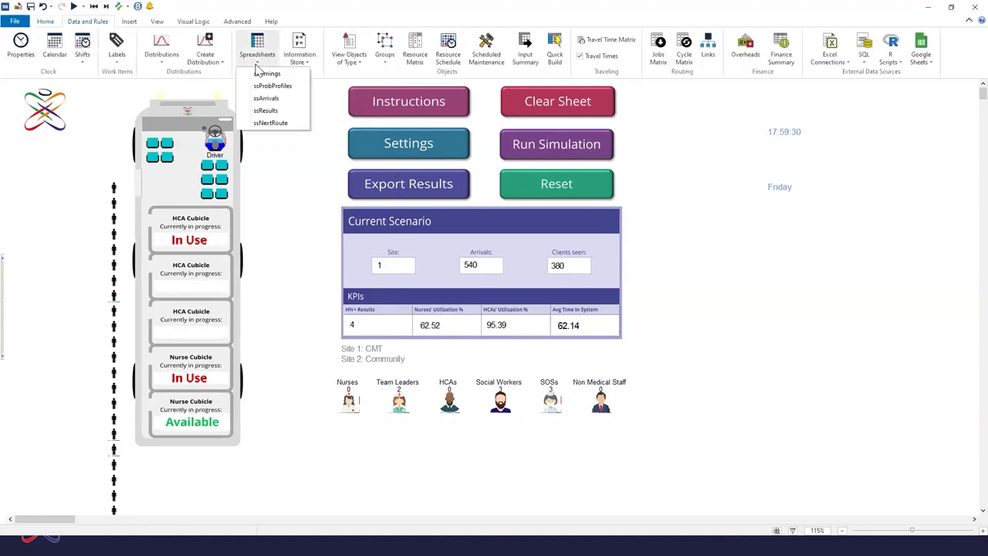
click(268, 111)
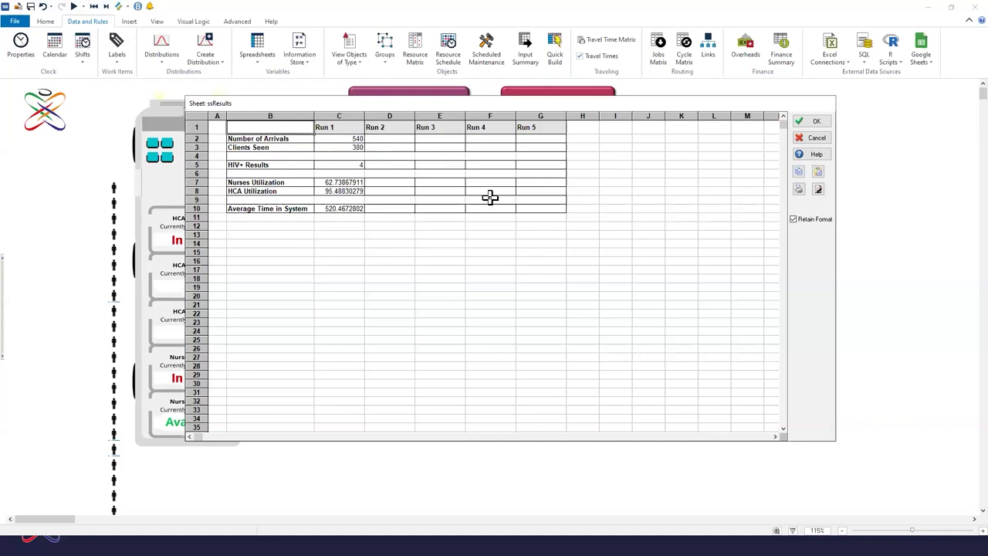
click(808, 123)
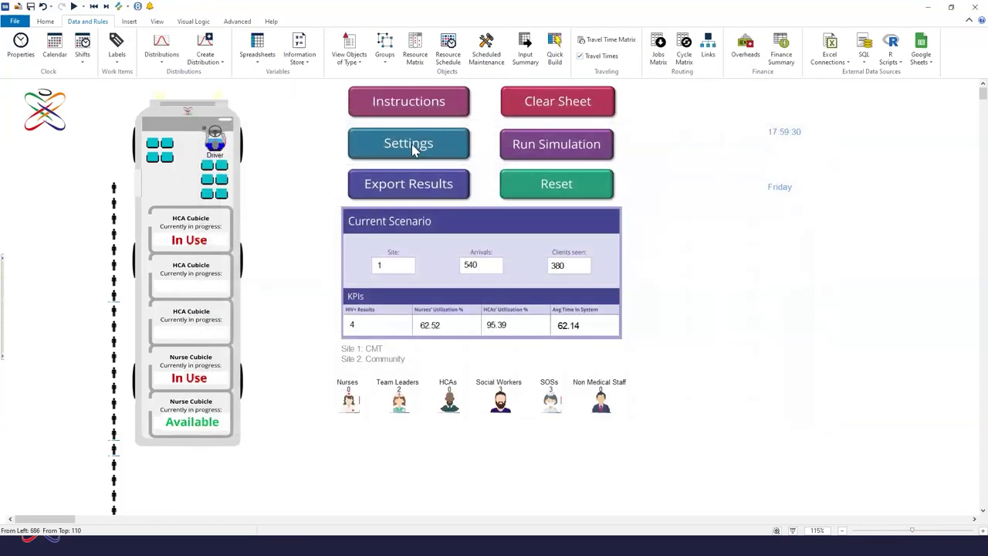
In the model's resourcing settings, set the Health Care Advisor and HCA Cubicle capacities to 4 and apply them.
click(424, 144)
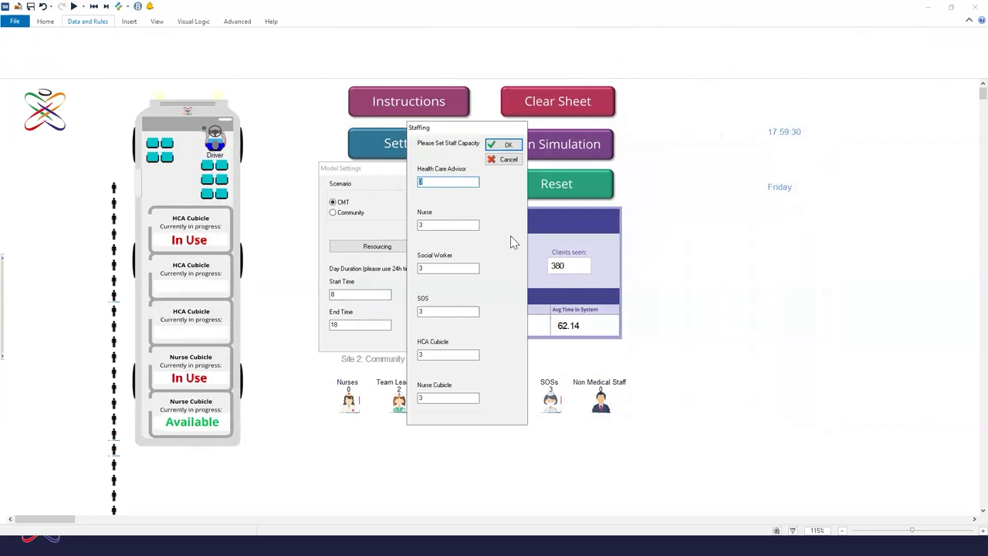
double_click(454, 354)
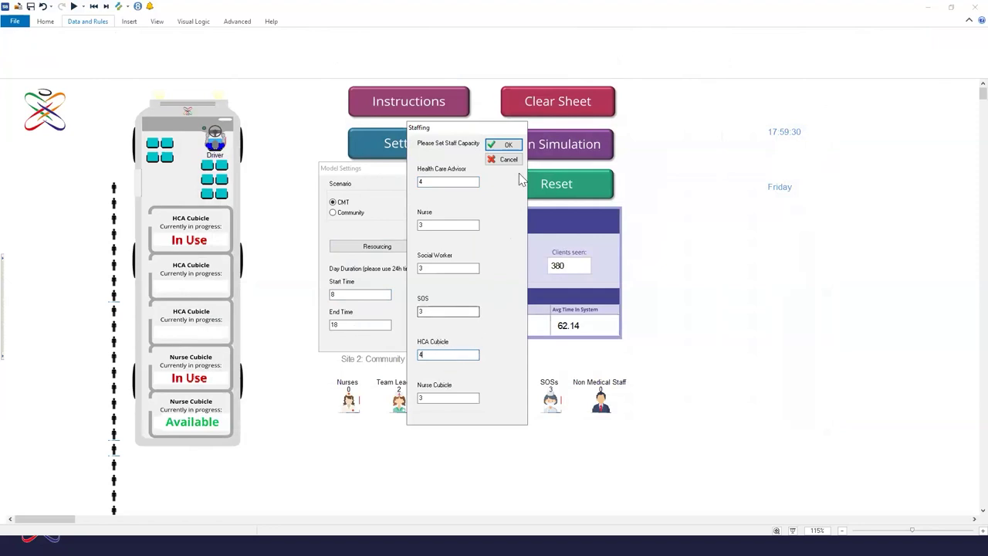
click(505, 146)
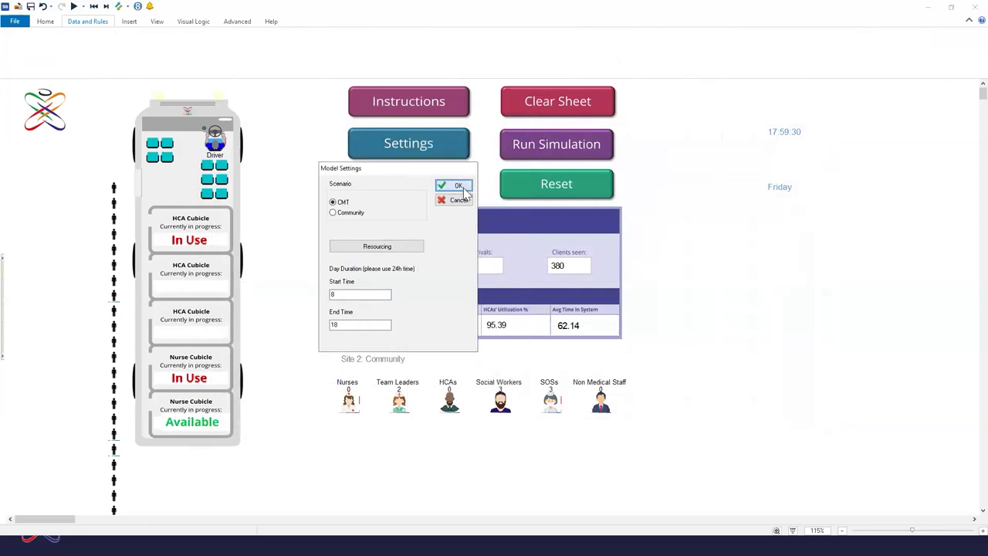
click(454, 186)
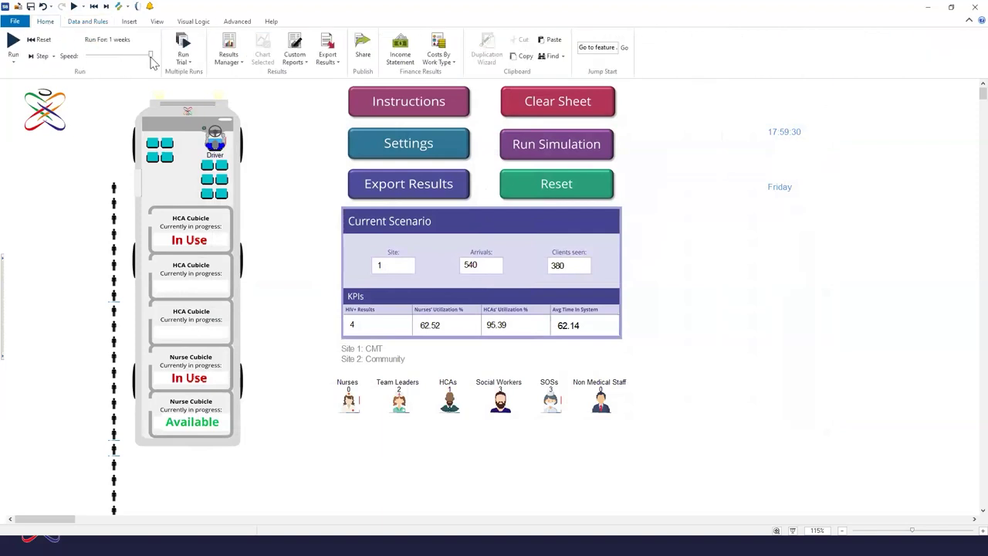
Reset the model and rerun the one-week simulation at maximum speed with the changed staffing.
click(41, 40)
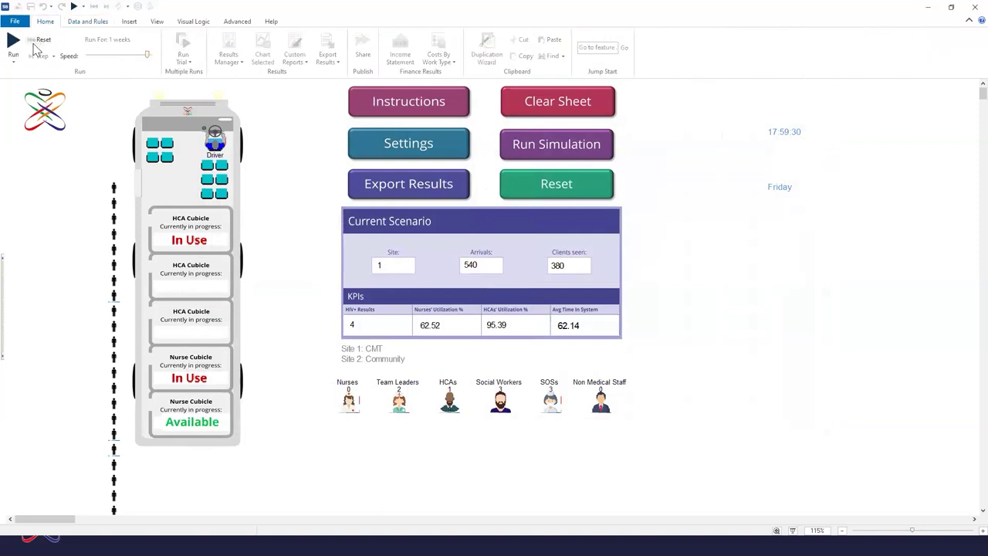
click(13, 42)
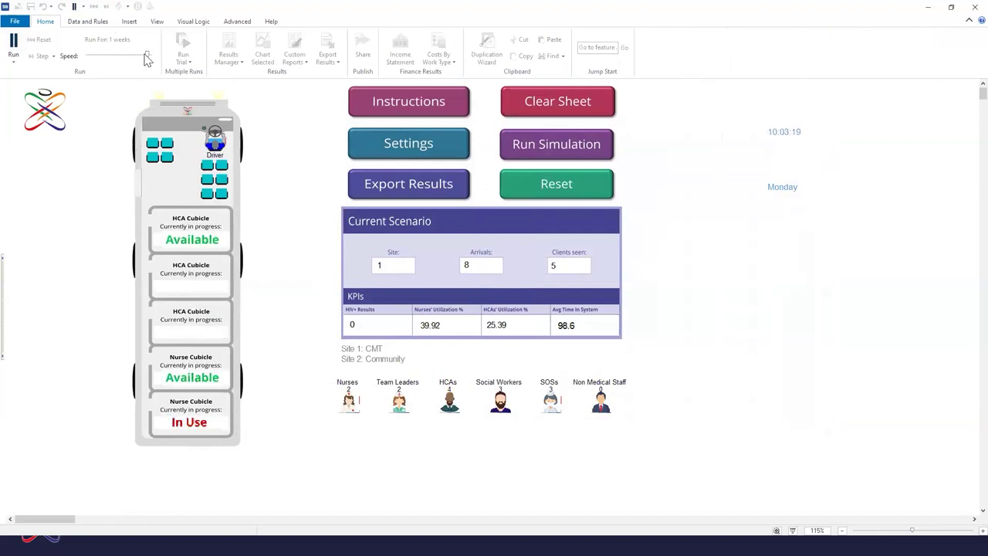
drag(147, 56, 156, 57)
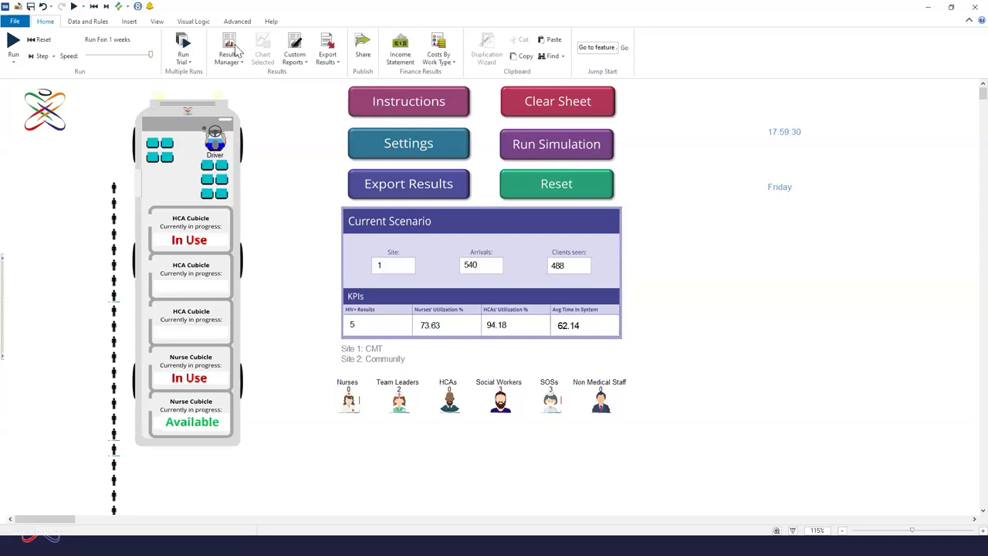
Compare Run 1 and Run 2 in the ssResults spreadsheet for clients seen, HIV+ results, utilization and average time in system.
click(93, 21)
click(257, 50)
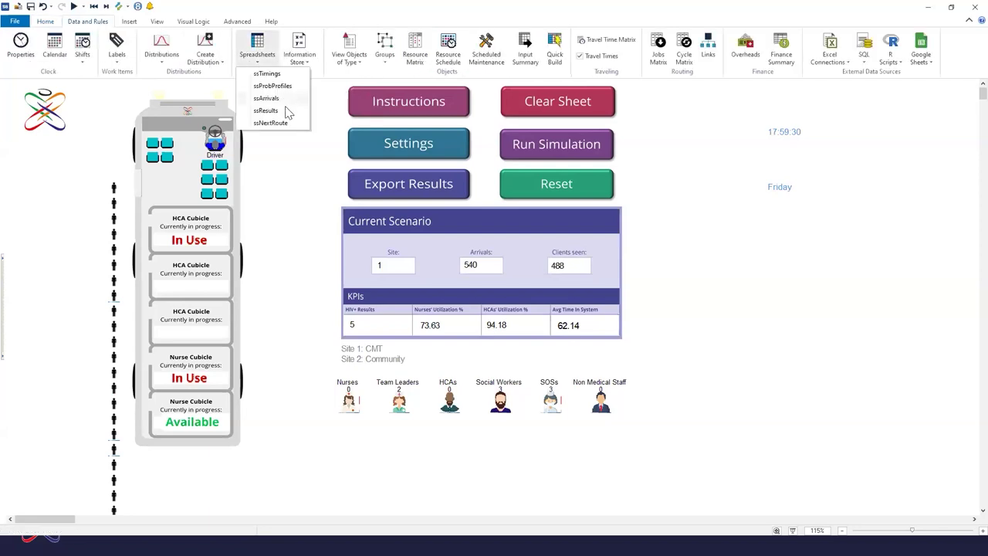
click(284, 112)
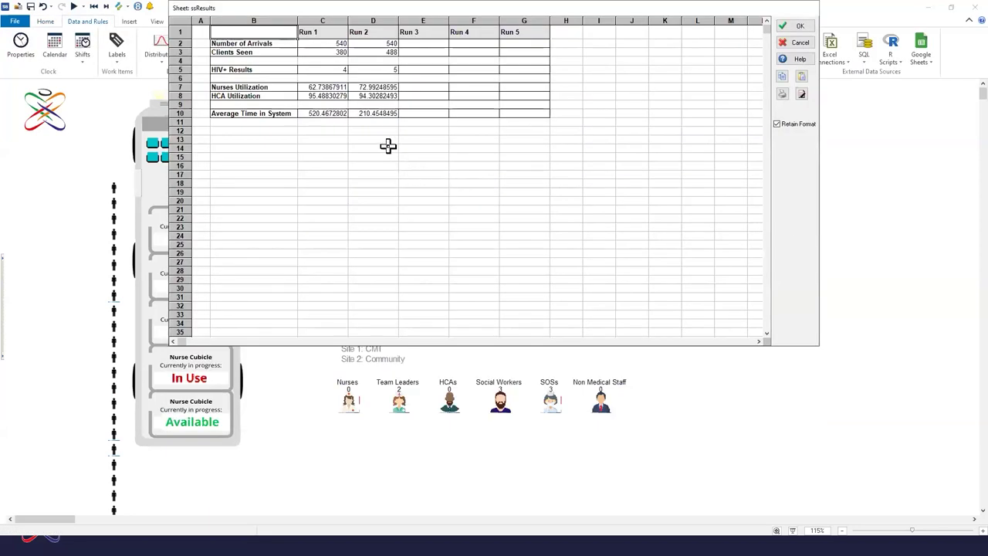
drag(228, 23, 250, 140)
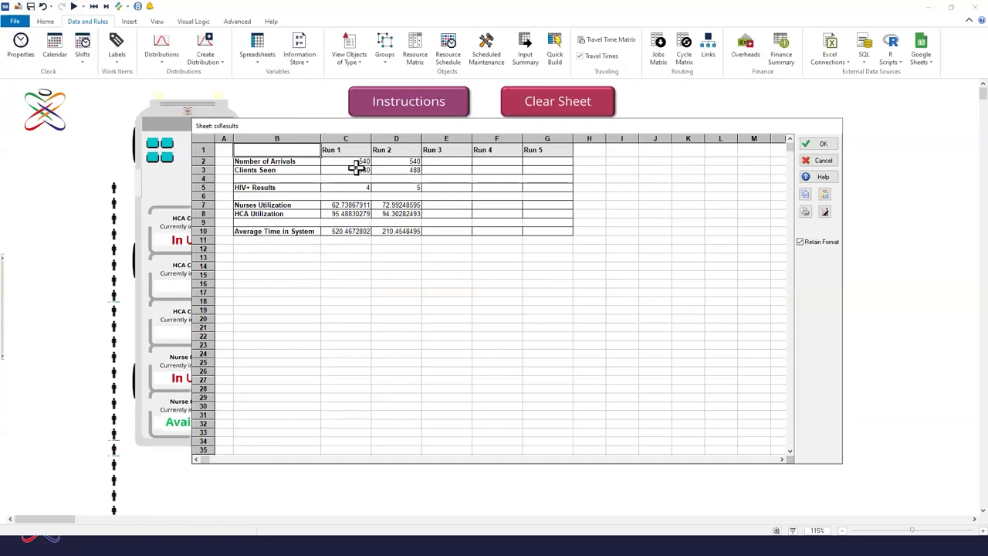
click(404, 187)
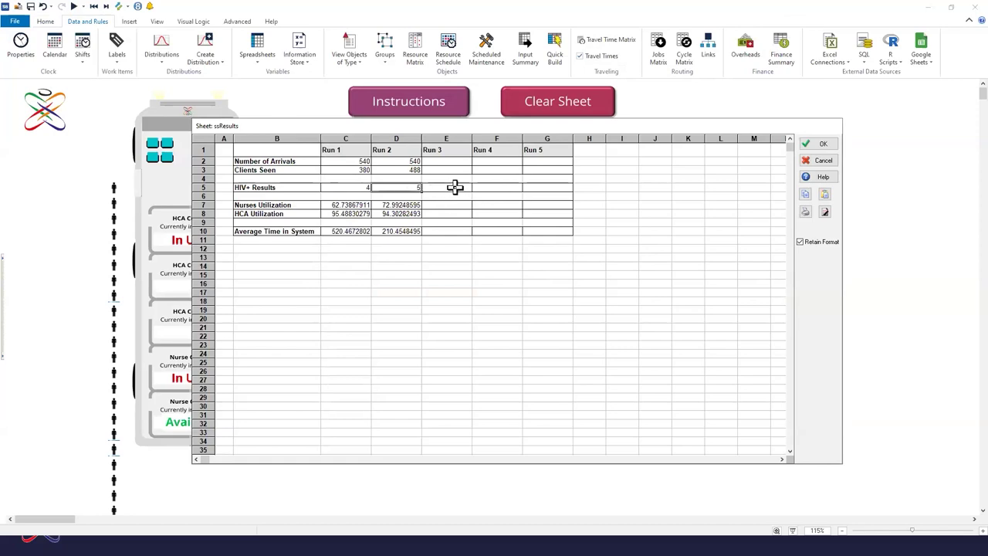
click(414, 214)
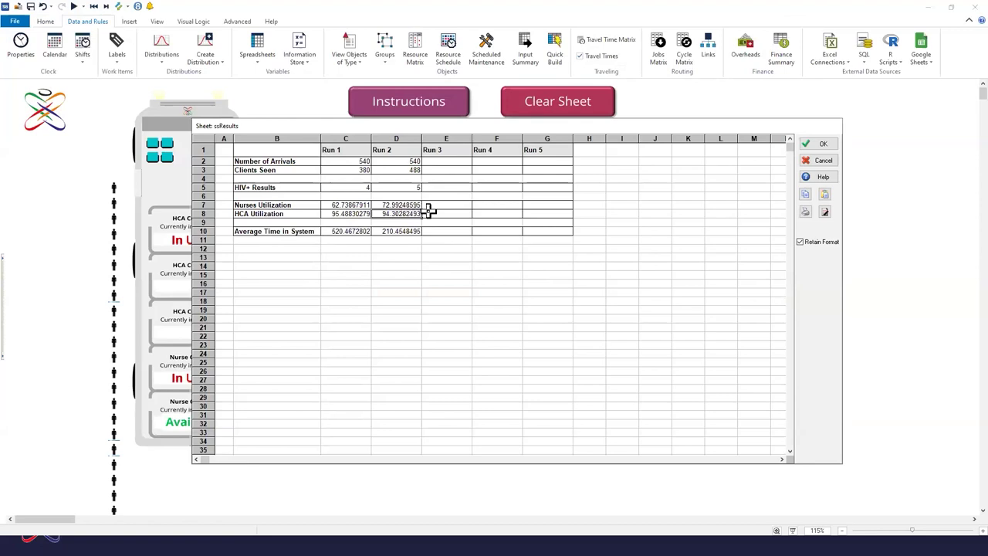
click(404, 231)
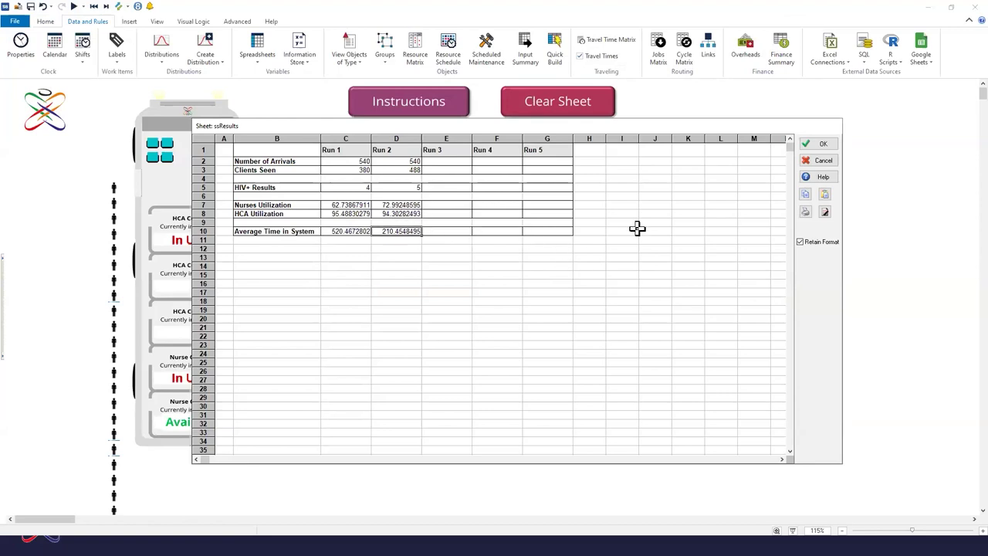
click(810, 146)
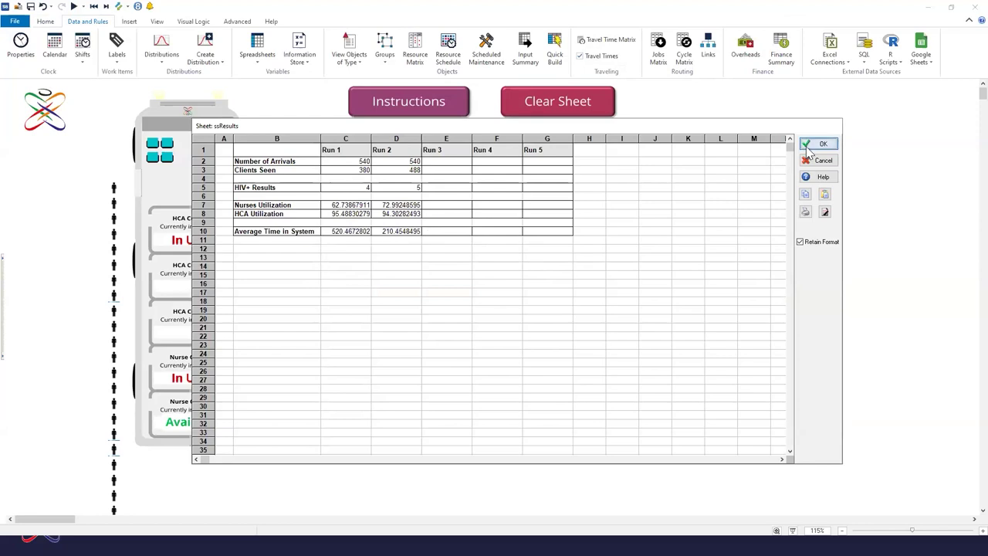
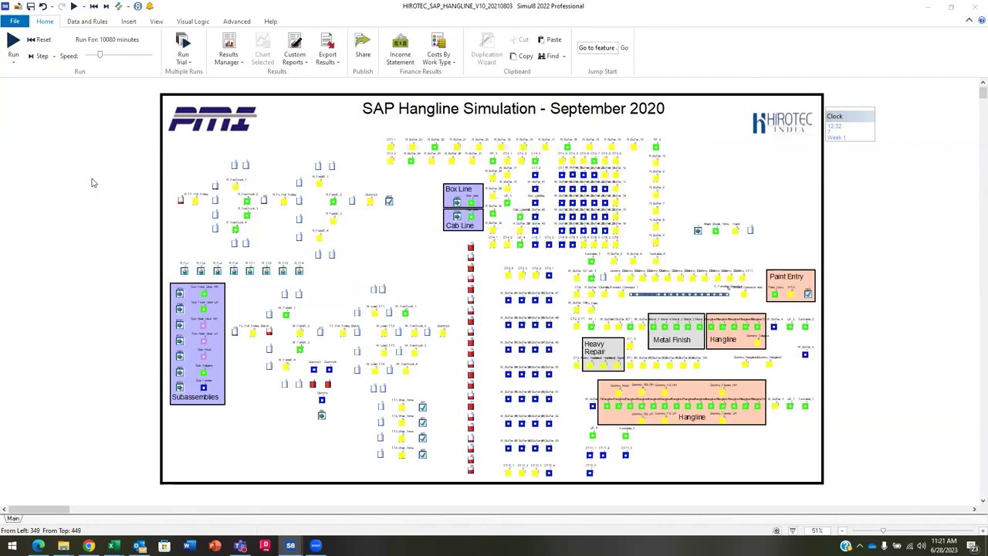
Run the SAP Hangline simulation, showing it at slow speed before raising the speed to maximum.
click(12, 43)
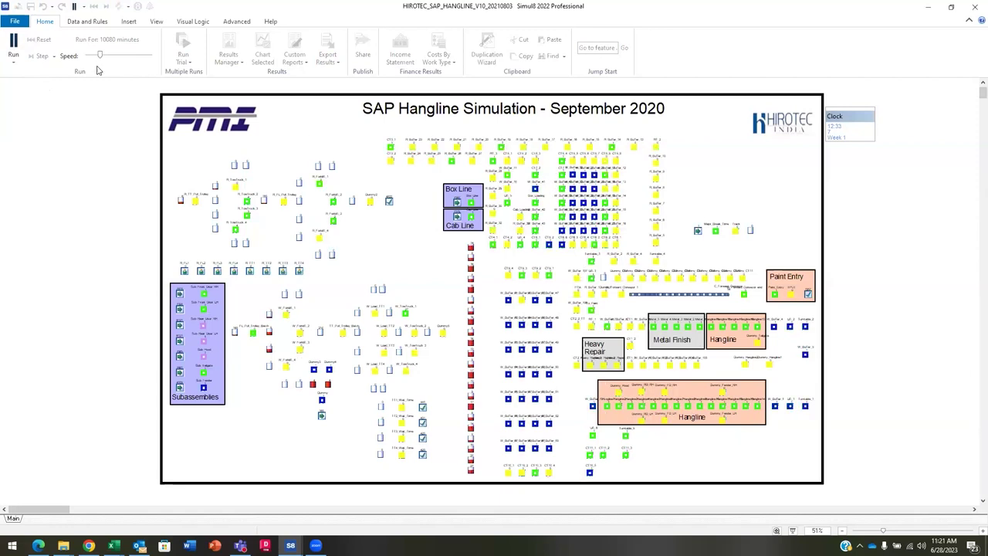
drag(99, 56, 97, 58)
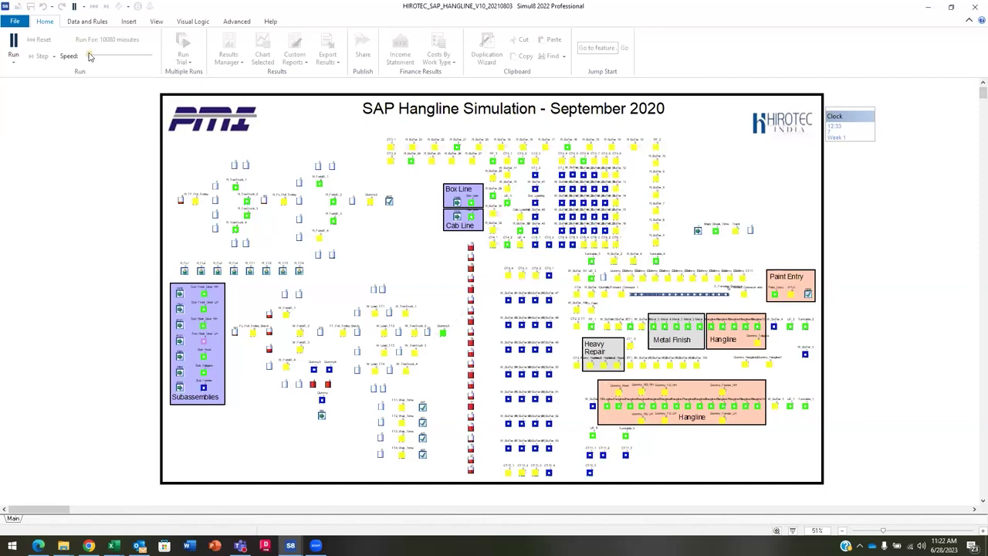
click(119, 56)
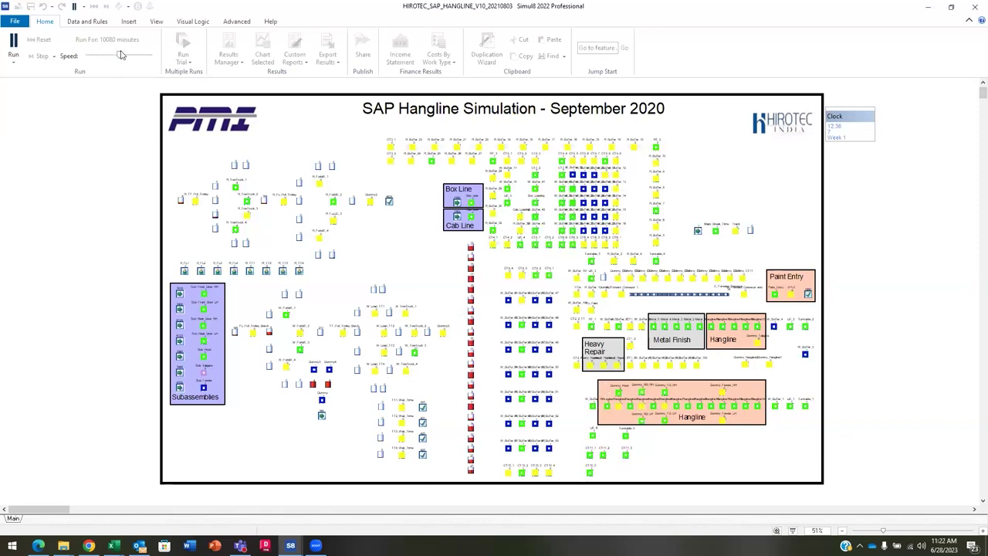
drag(118, 56, 162, 59)
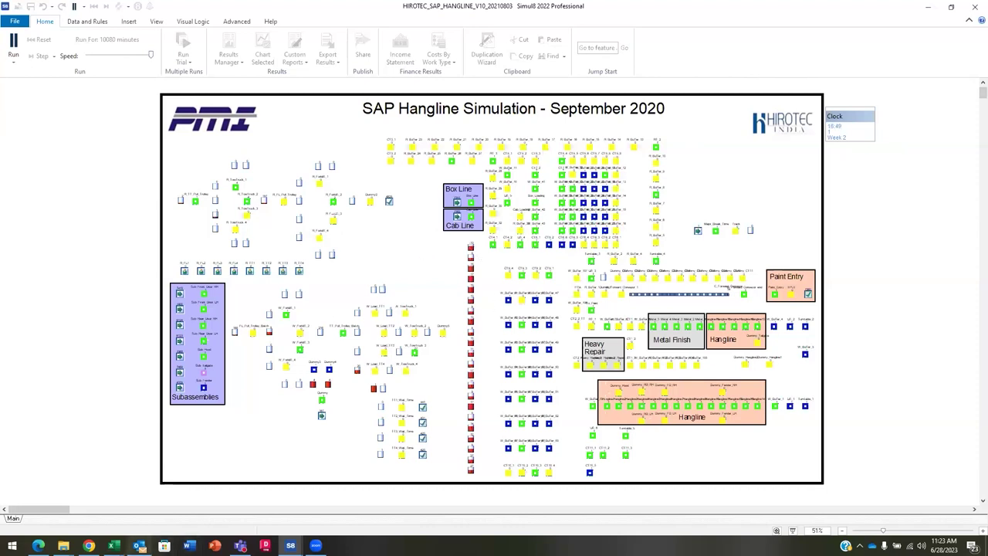
Switch to the Hirotec_SAP_Hangline_IO.xlsx workbook in Excel and examine its Inputs, SubAssemblies and Distribution sheets.
mouse_move(113, 545)
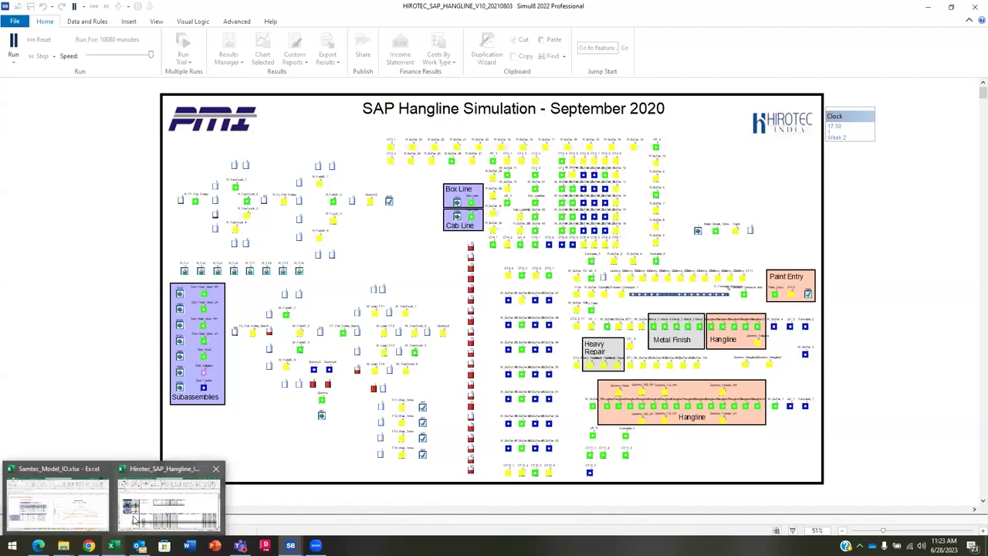
click(168, 502)
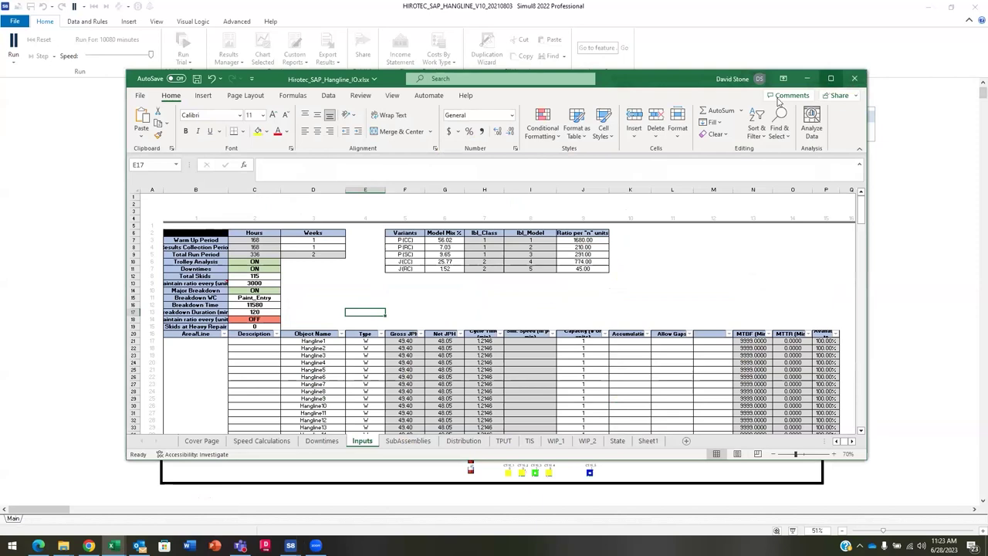
scroll(379, 325, down, 5)
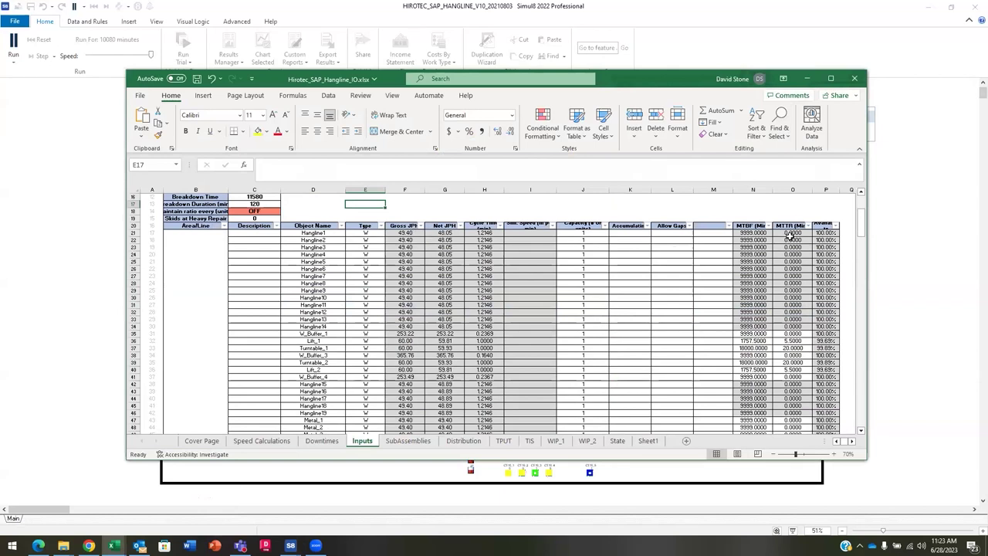
scroll(656, 320, down, 15)
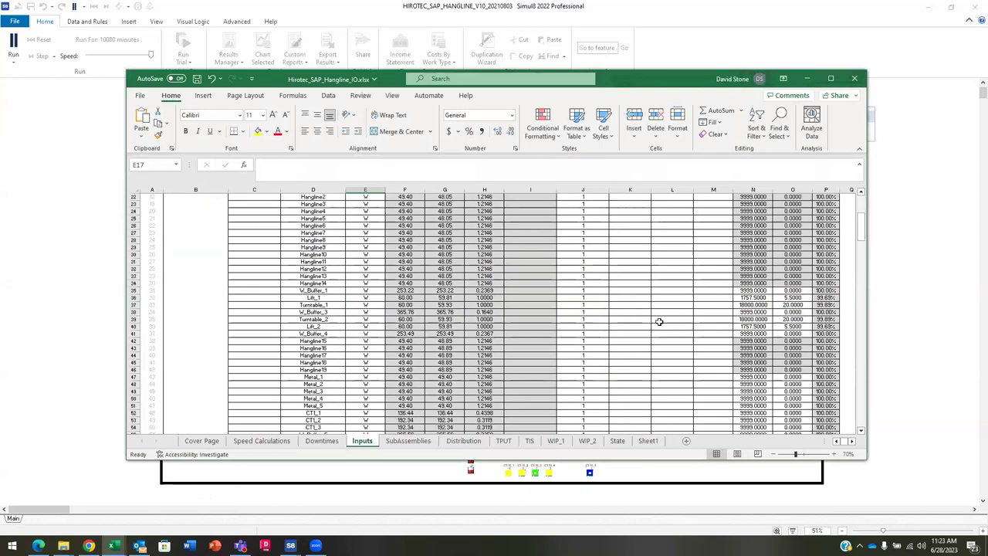
scroll(620, 292, down, 16)
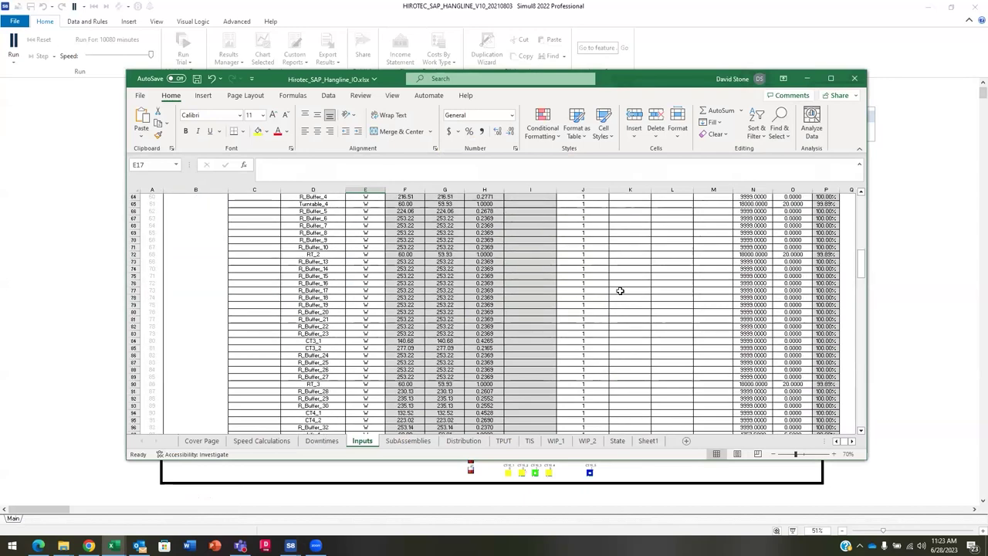
scroll(616, 297, down, 12)
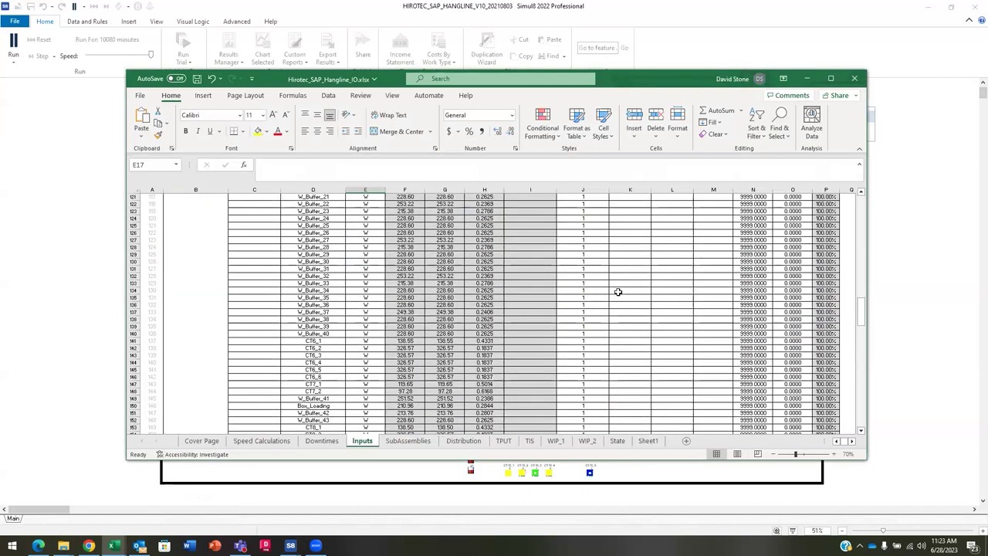
click(400, 443)
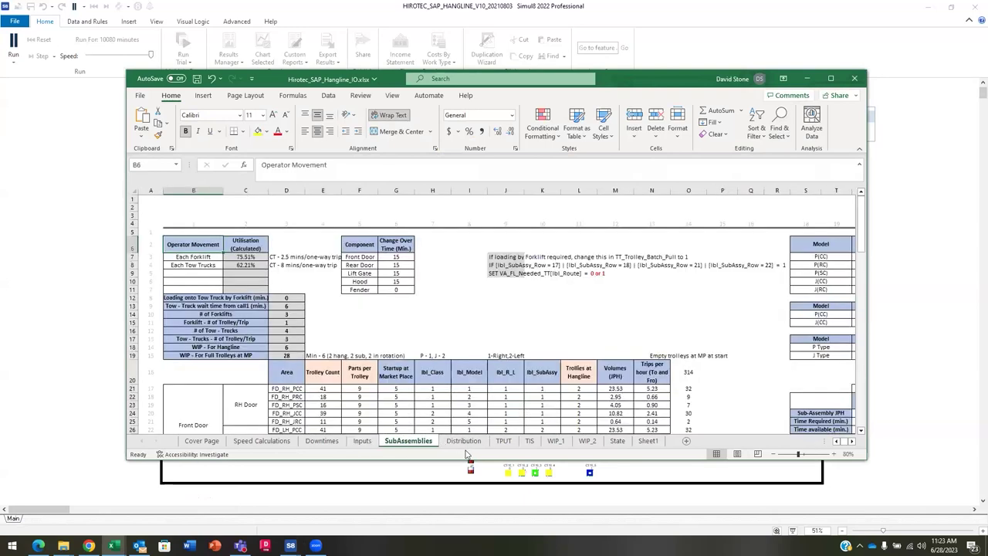
click(464, 441)
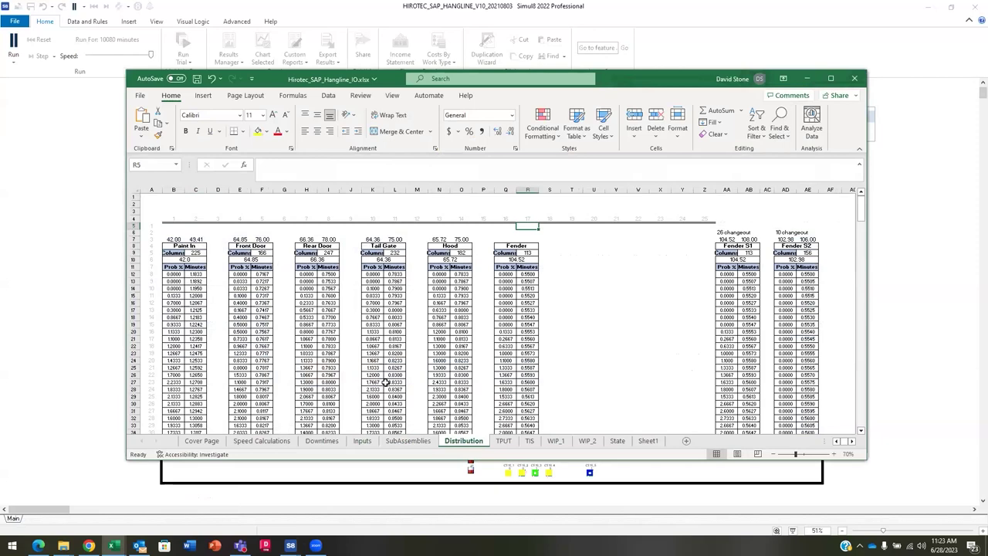
Examine the downtime table on the Downtimes sheet and the object speeds and cycle times on the Speed Calculations sheet.
click(327, 442)
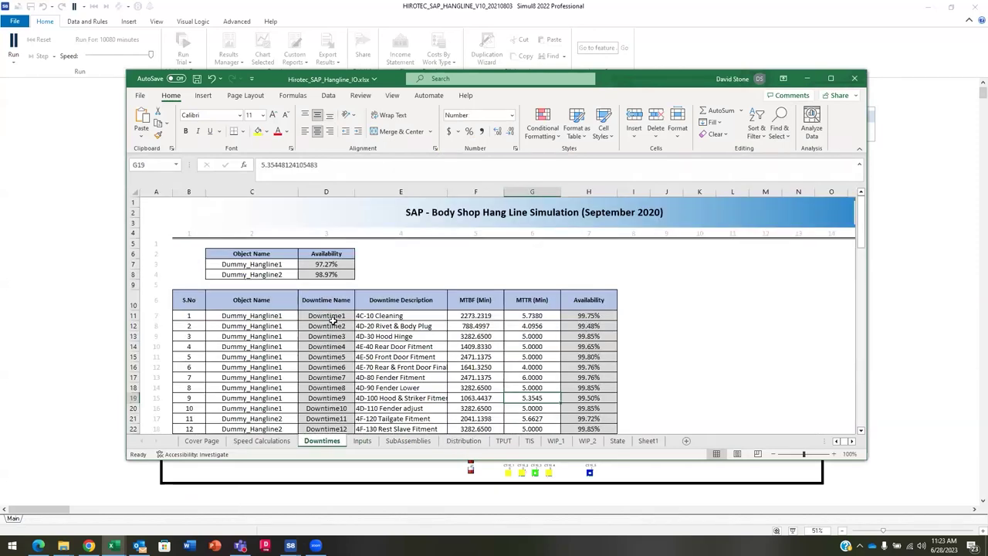
scroll(332, 320, down, 2)
scroll(331, 318, down, 1)
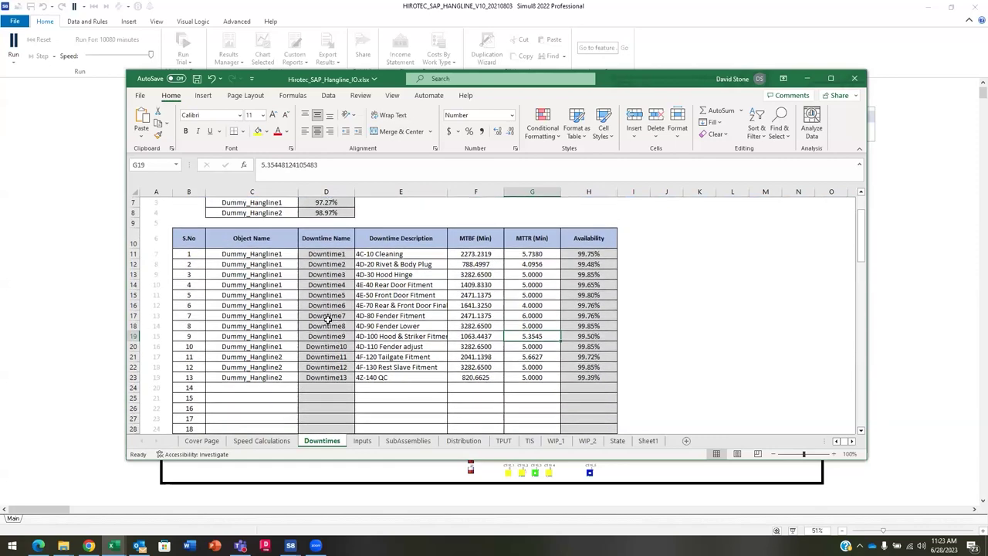
click(265, 440)
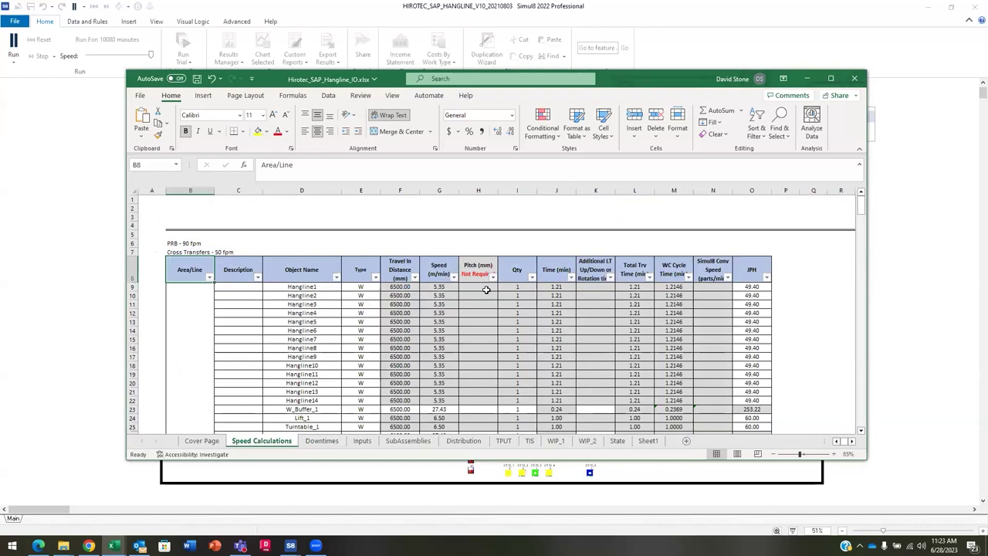
scroll(485, 289, down, 2)
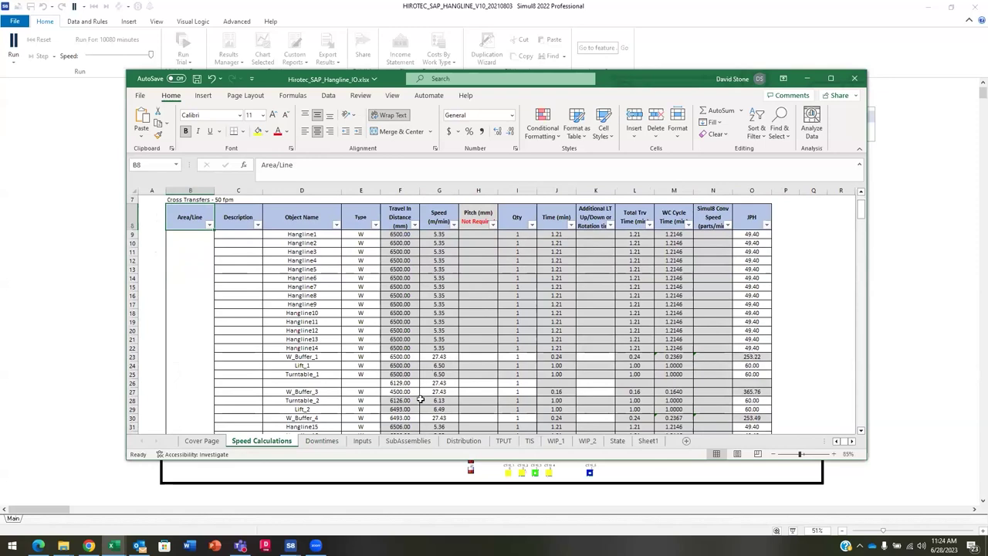
View the Distribution sheet and the jobs-per-hour charts on the TPUT sheet, and return to the Simul8 hangline model.
click(462, 440)
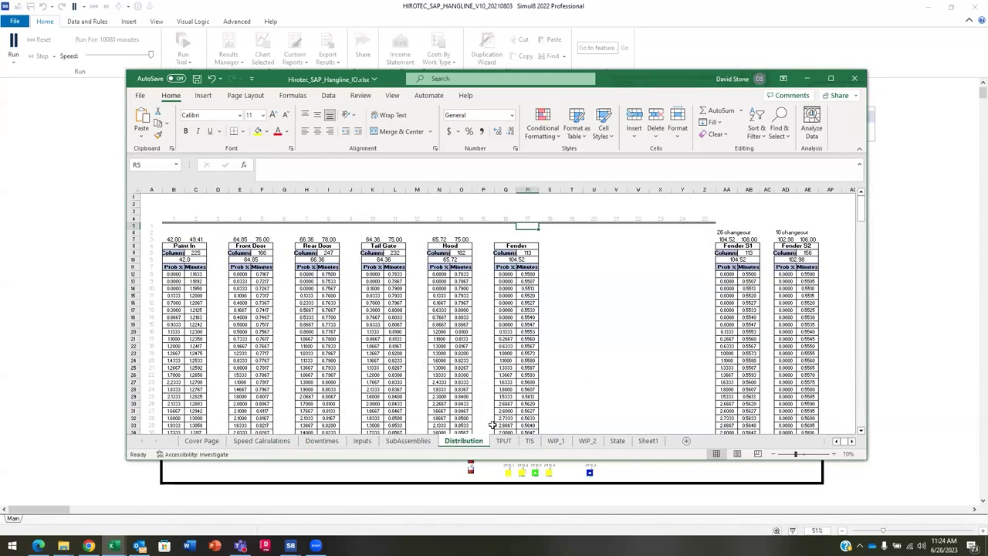
click(504, 441)
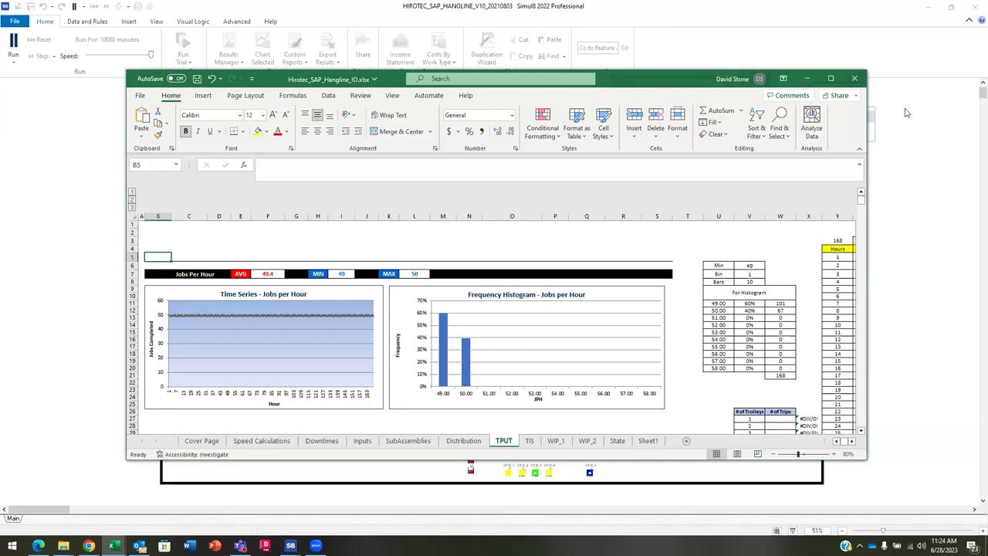
click(890, 137)
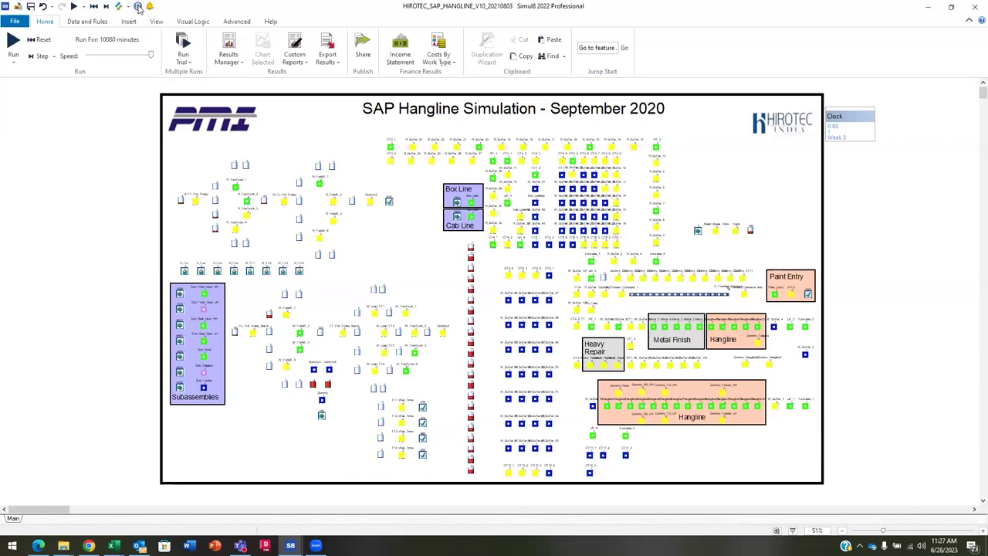
Review the Simulation Assistant's advice list, read the detail of item 20 about Work Entry Point 5, and close the assistant.
click(137, 6)
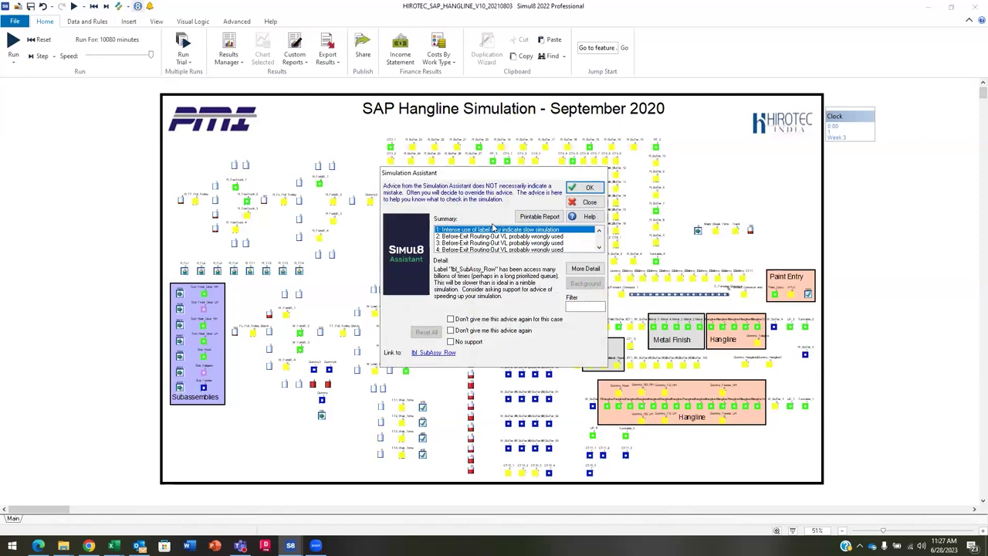
scroll(491, 236, down, 3)
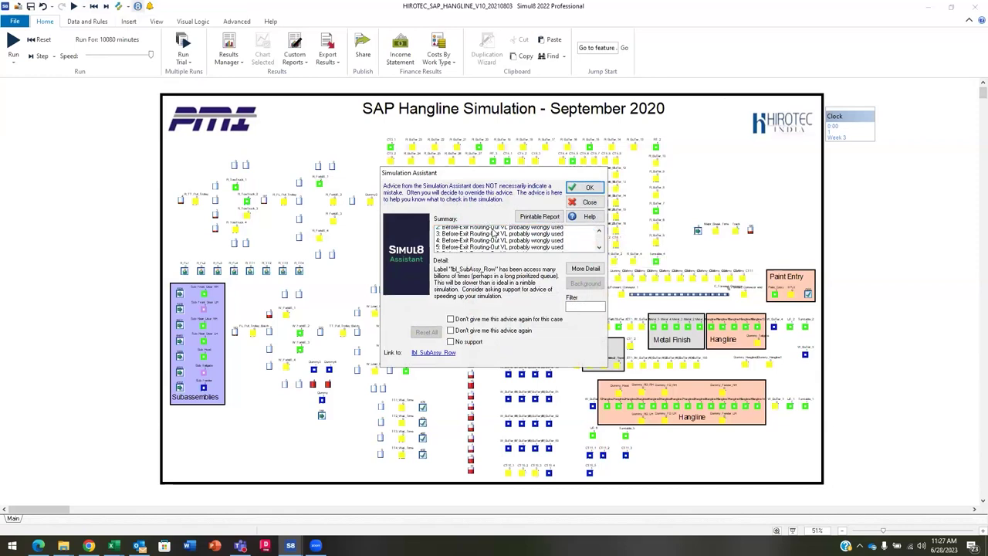
scroll(489, 242, down, 3)
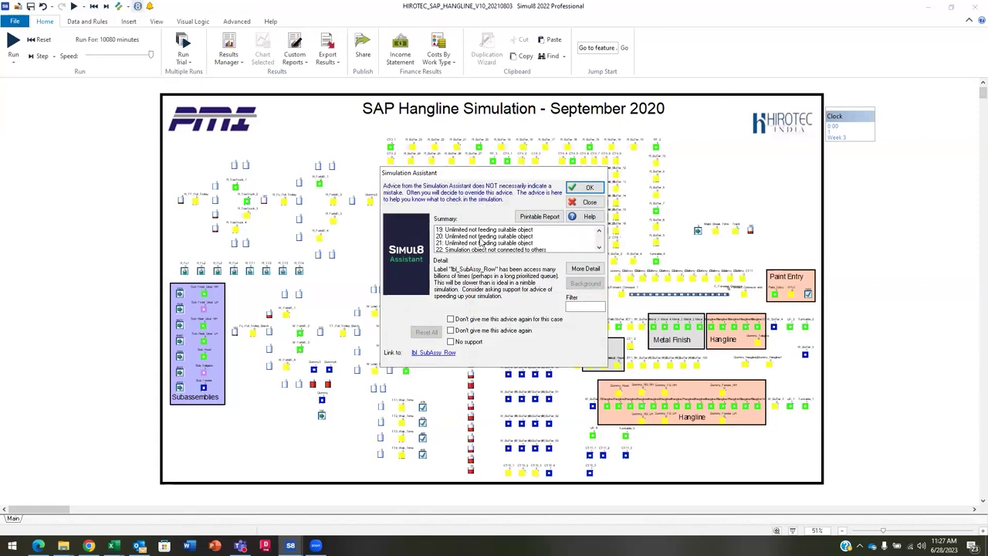
click(480, 237)
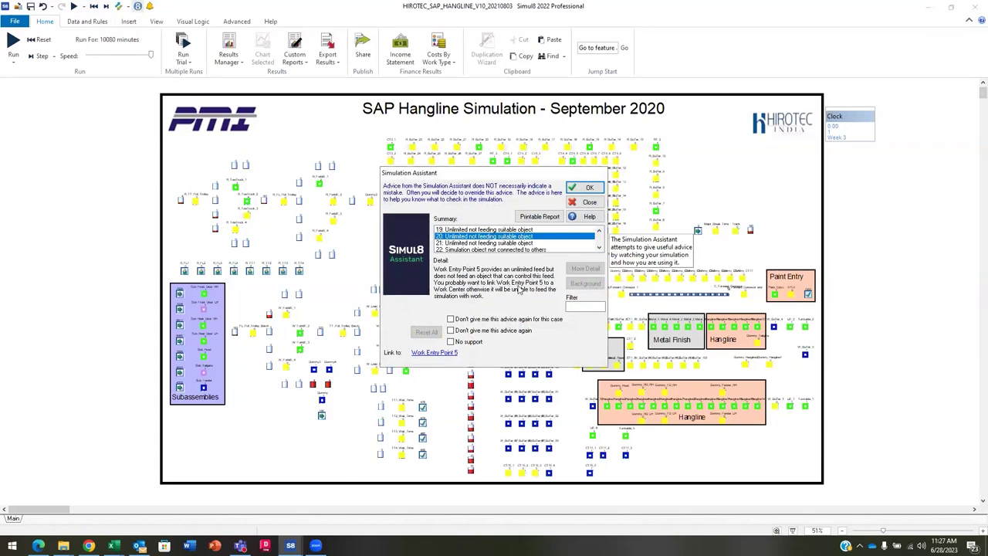
click(589, 189)
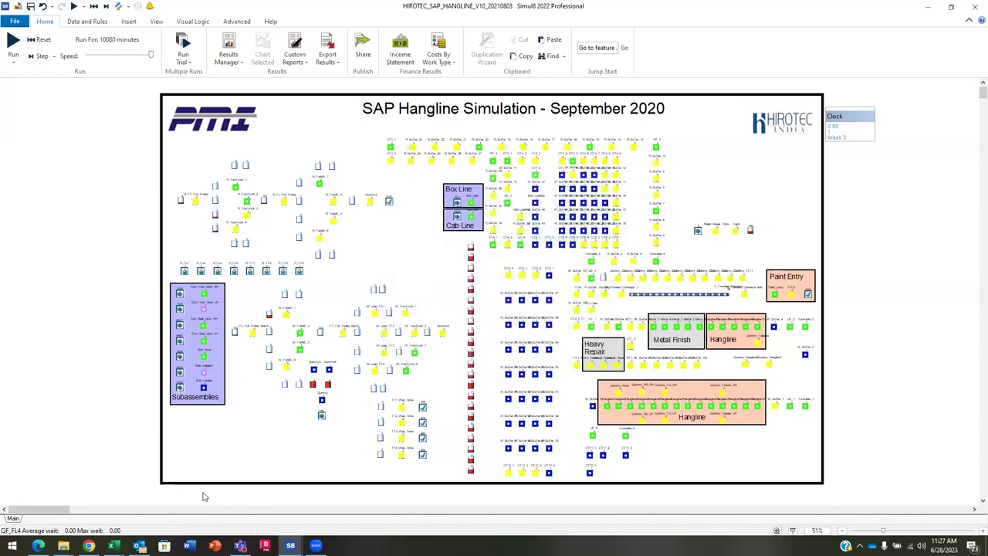
Switch to the Excel workbook, maximize it and examine the drops in the Time Series - Jobs per Hour chart.
mouse_move(113, 545)
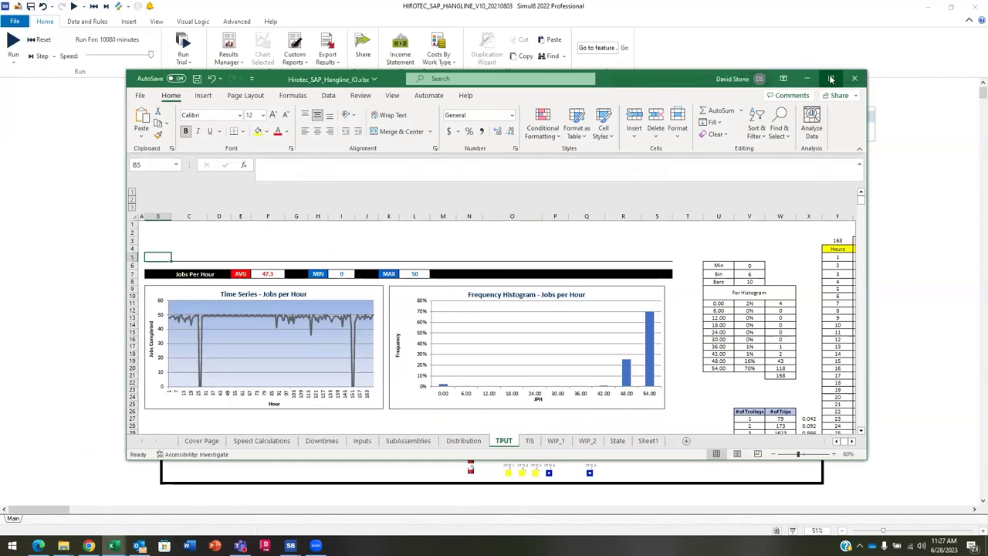
click(831, 79)
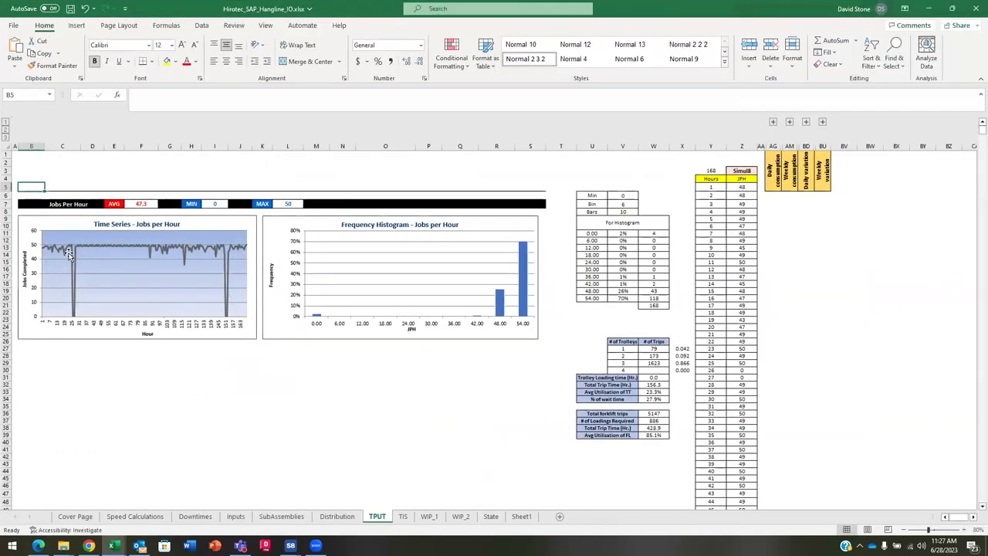
mouse_move(58, 251)
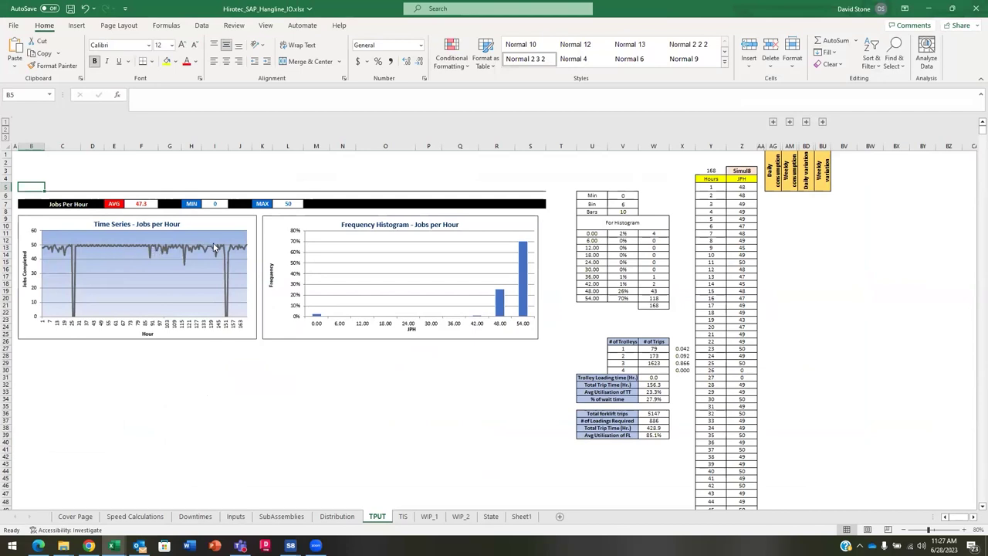
mouse_move(228, 318)
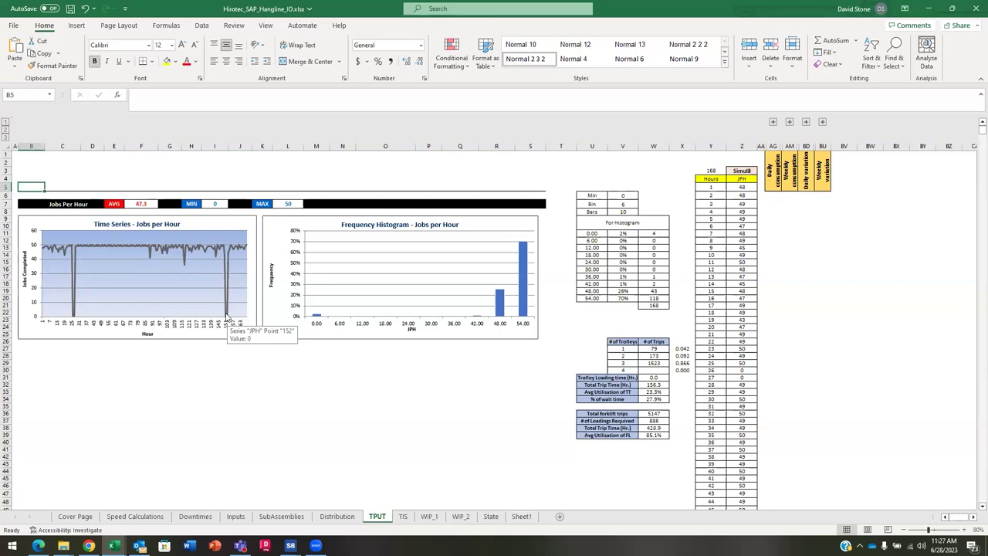
Check the Downtimes sheet and examine the run period and major breakdown settings at the start of the Inputs sheet.
click(195, 517)
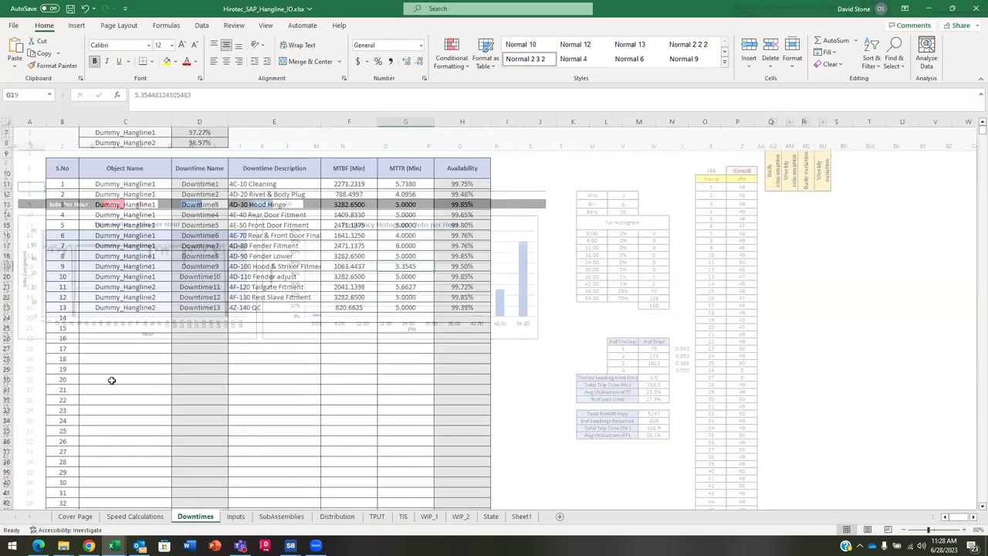
click(236, 518)
scroll(112, 412, up, 20)
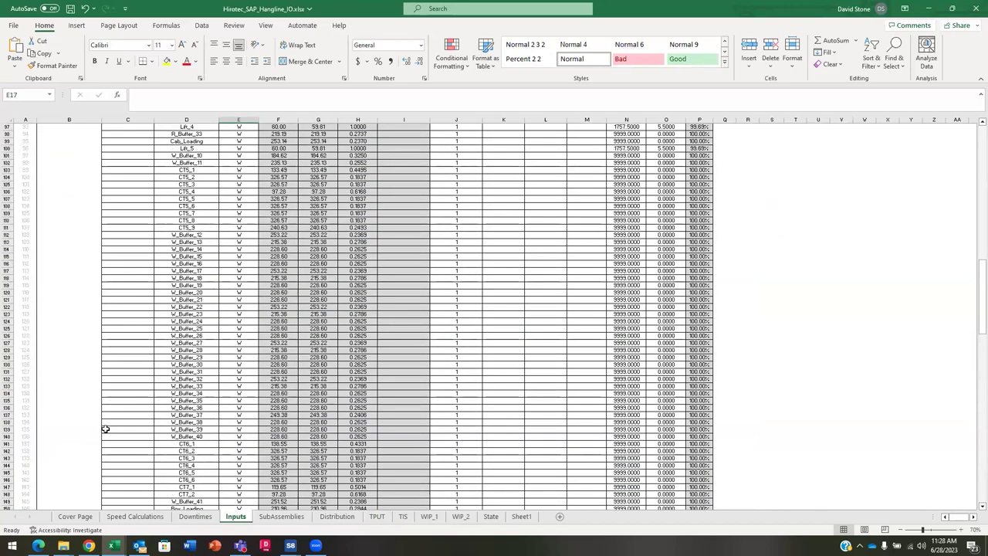
scroll(105, 429, up, 8)
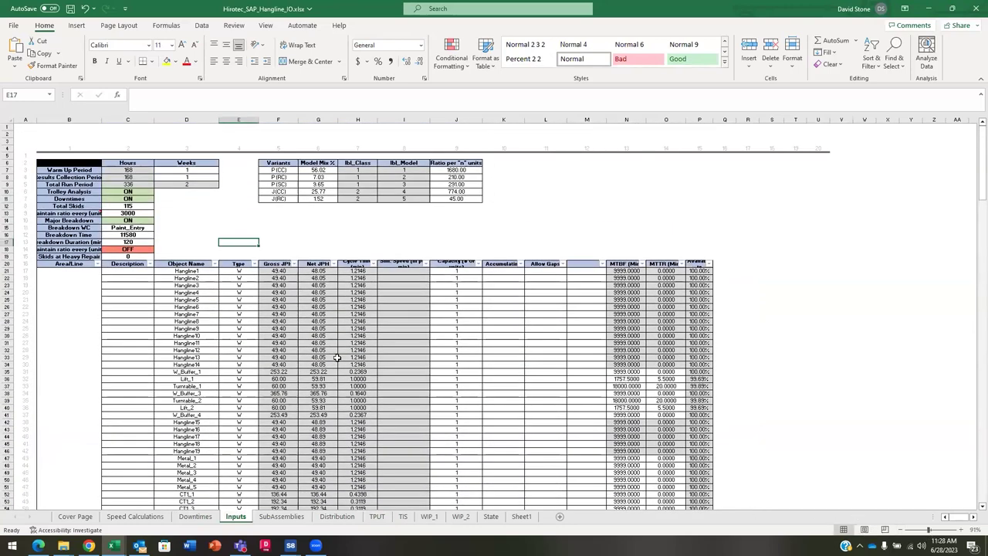
ctrl+scroll(337, 358, up, 2)
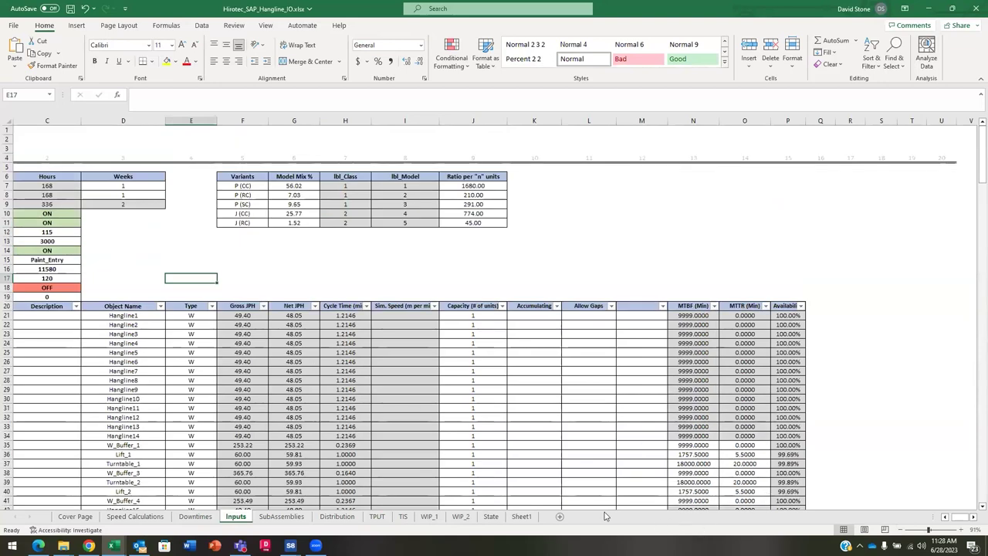
click(946, 516)
click(947, 516)
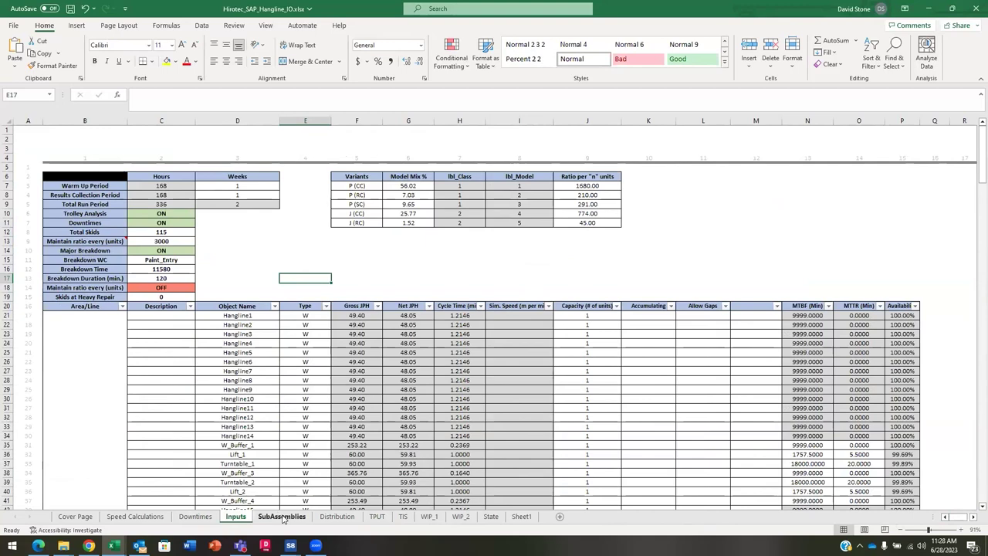
Inspect the hourly JPH table on the TPUT sheet, highlighting the values for hours 26–27 and 151–152.
click(377, 516)
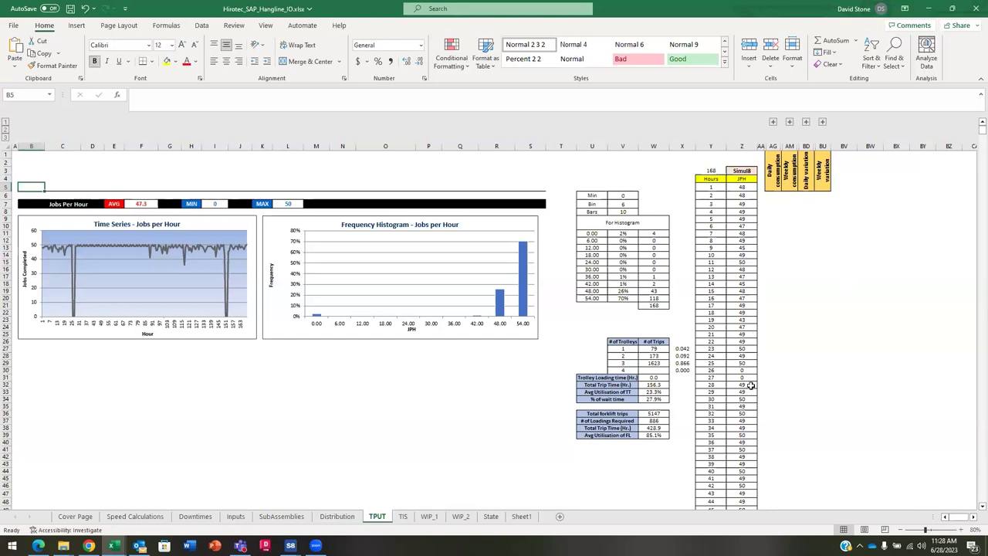
drag(747, 369, 747, 378)
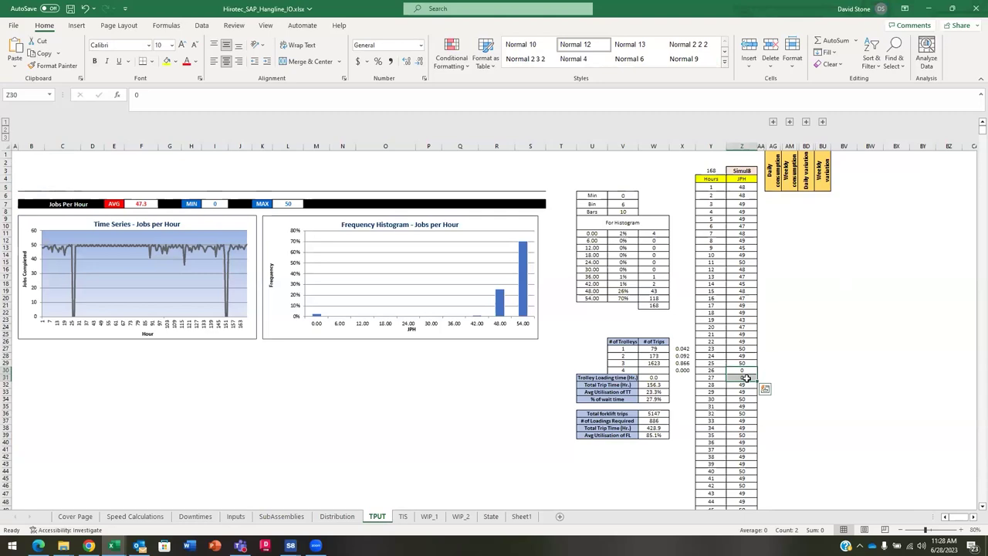
scroll(803, 349, down, 12)
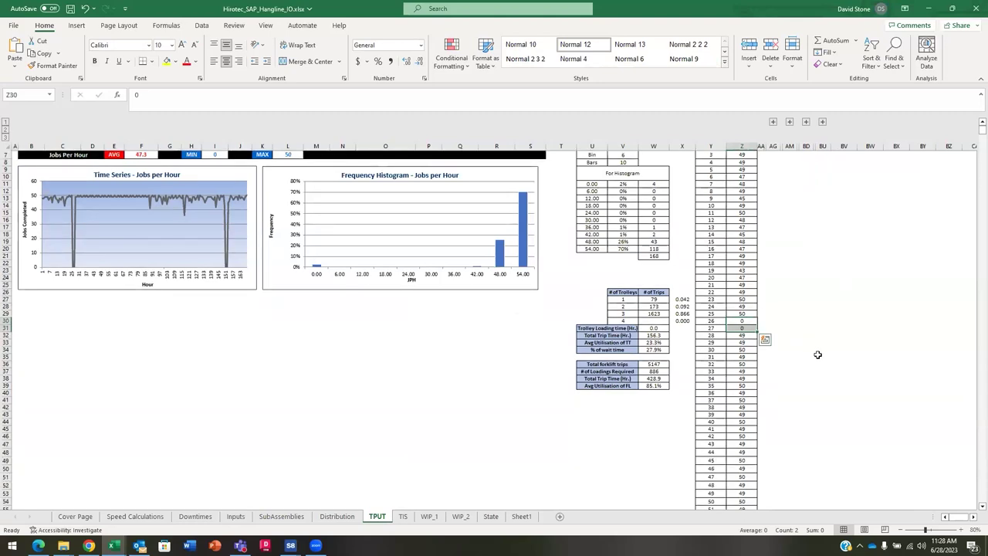
scroll(824, 363, down, 12)
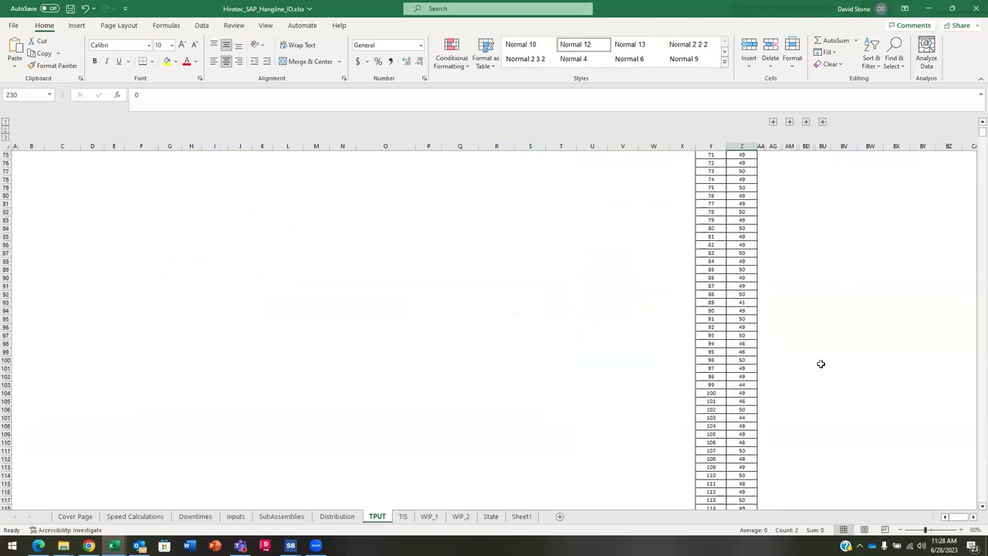
scroll(821, 364, down, 10)
scroll(819, 365, down, 5)
scroll(819, 365, down, 4)
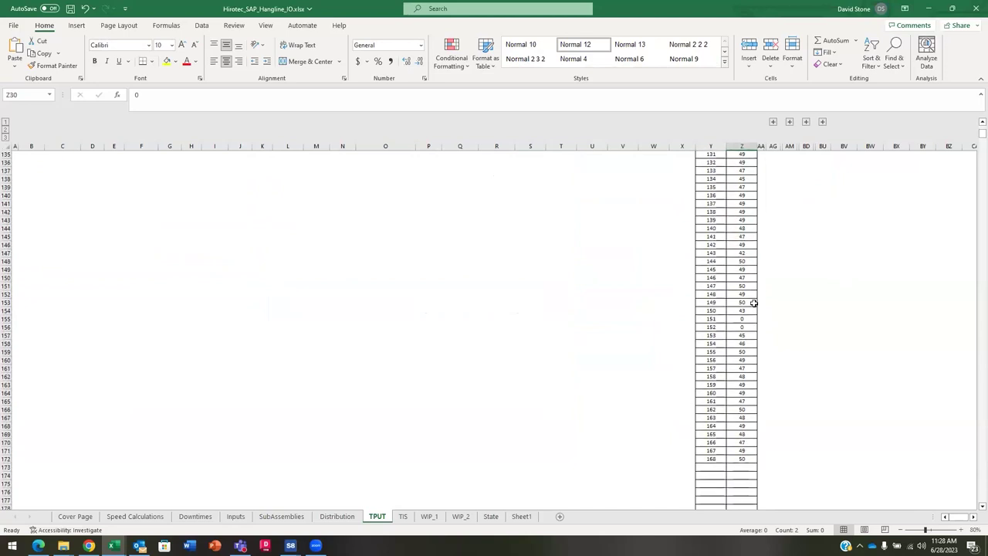
drag(741, 318, 742, 327)
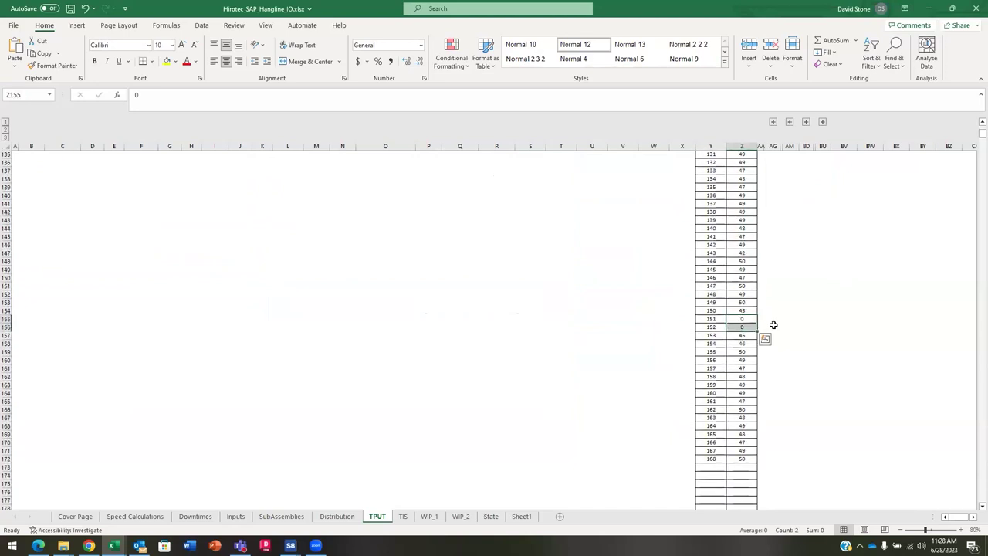
scroll(779, 339, up, 20)
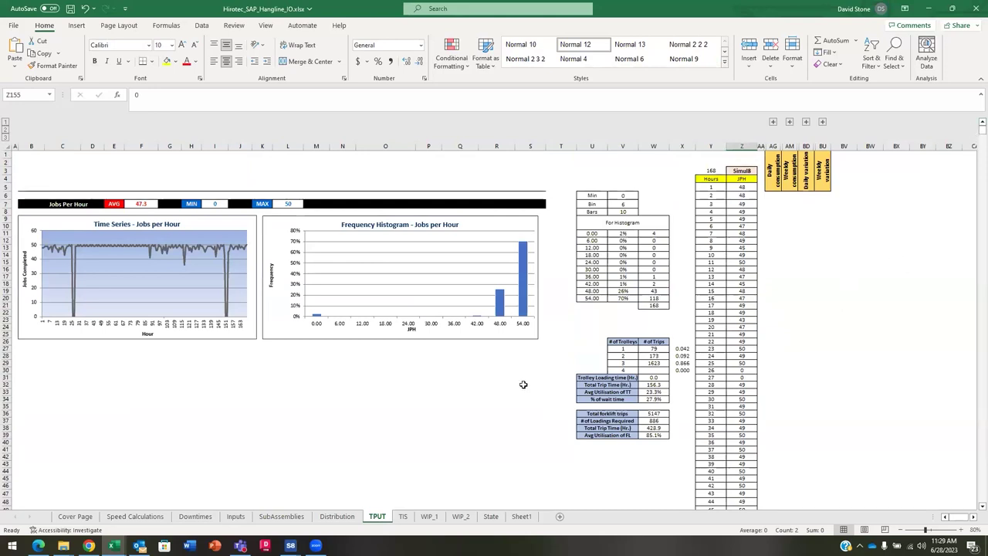
Examine the time-in-state table and chart on the TIS sheet, selecting the Rank cells of Sub_Front_Door_RH and Sub_Front_Door_LH.
click(406, 518)
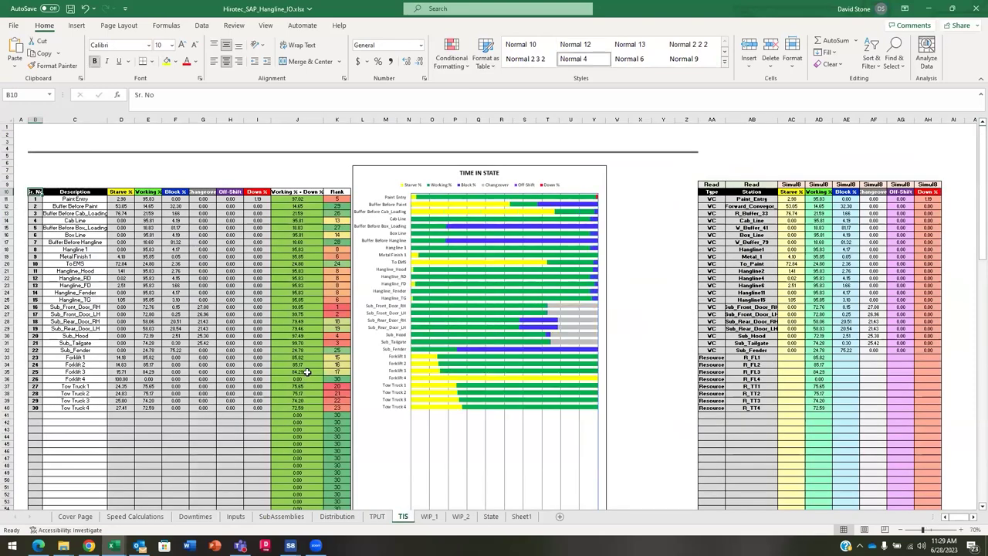
ctrl+scroll(523, 462, up, 3)
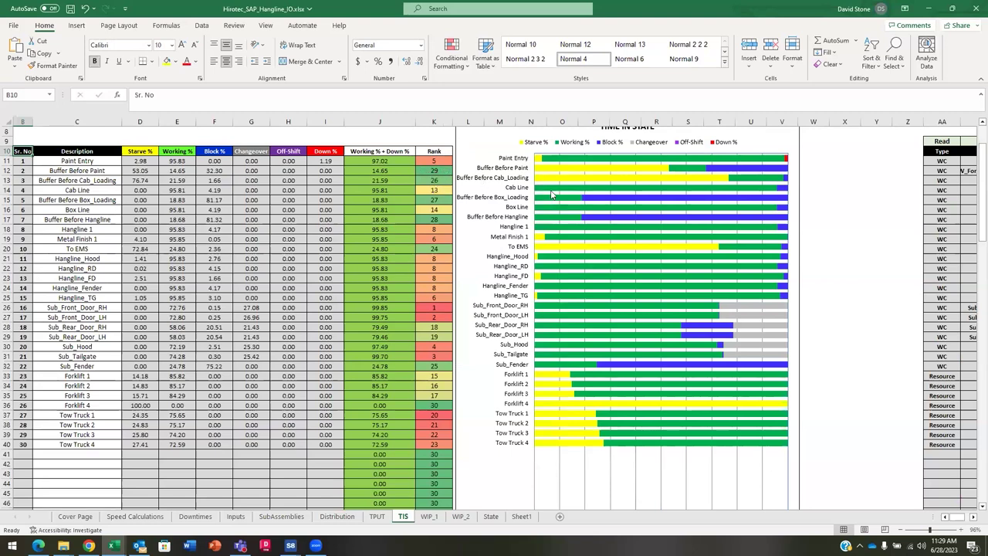
scroll(552, 195, up, 1)
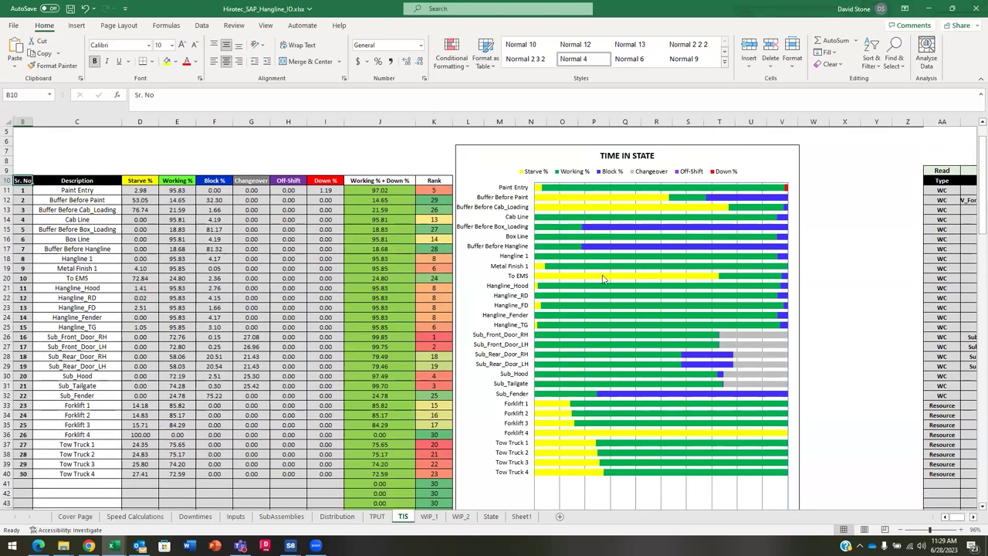
mouse_move(602, 278)
click(433, 337)
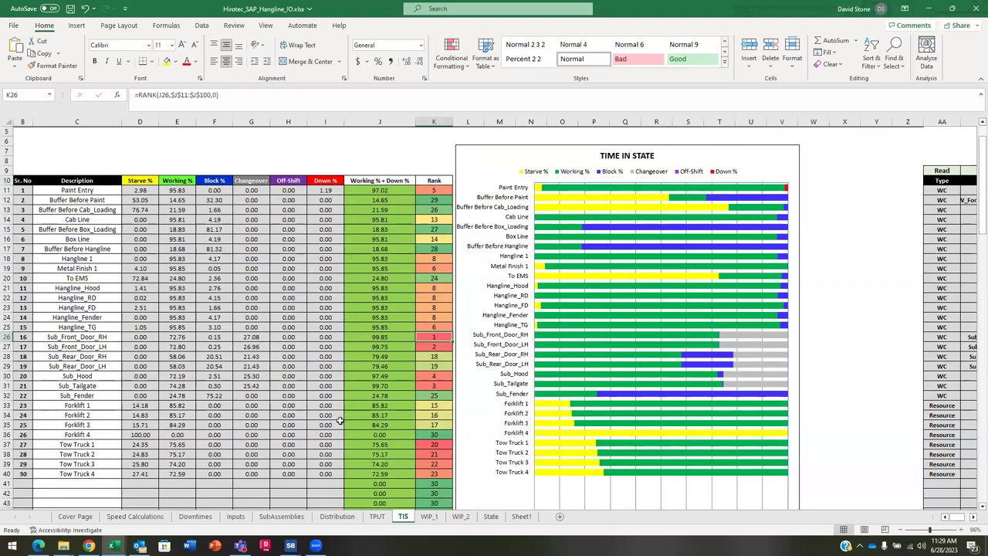
click(430, 346)
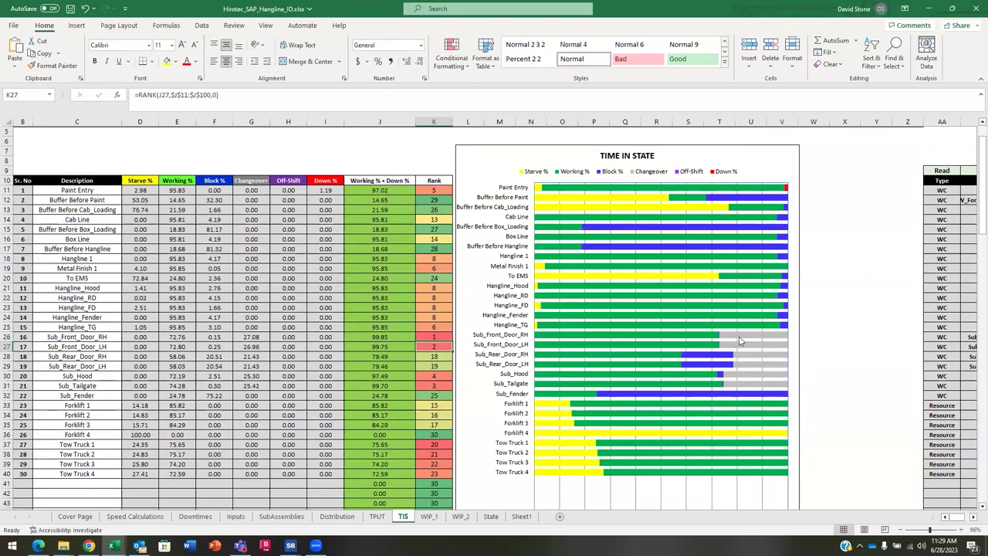
mouse_move(739, 349)
mouse_move(675, 398)
Plot the WIP graph for the Paint to Cab loading segment on the WIP_1 sheet.
click(429, 515)
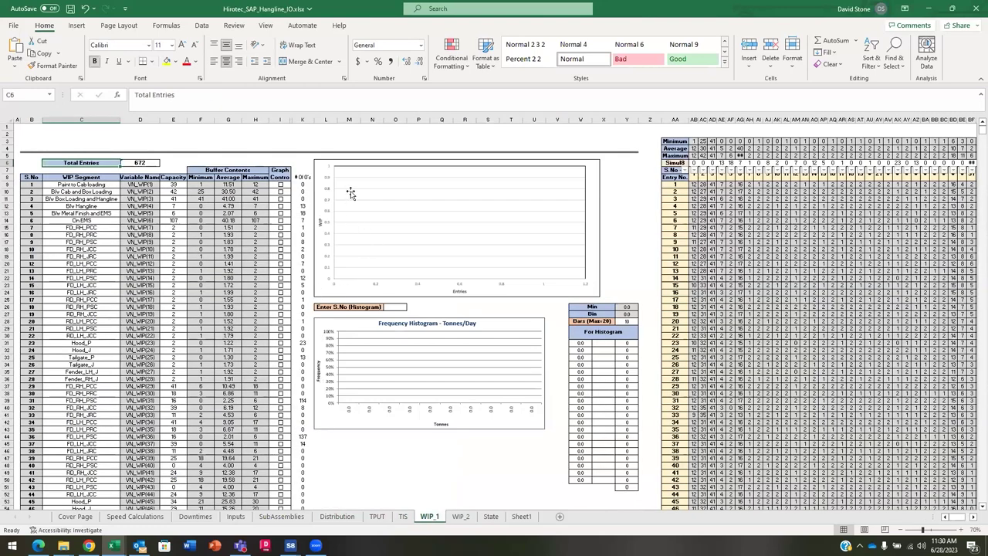
click(280, 184)
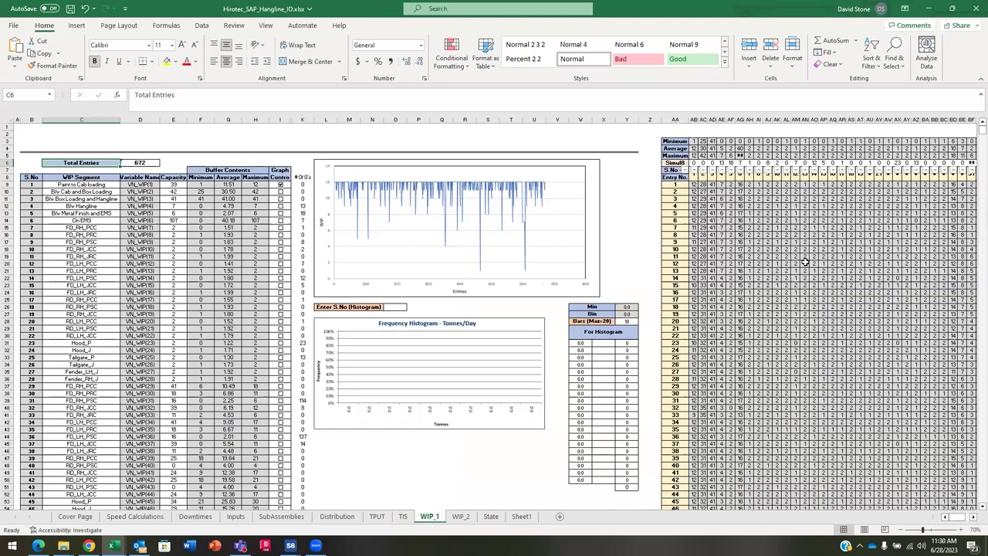
Replace the Paint to Cab loading plot on the WIP_1 graph with the Blv Hangline segment, and clear the graph after viewing it.
click(280, 185)
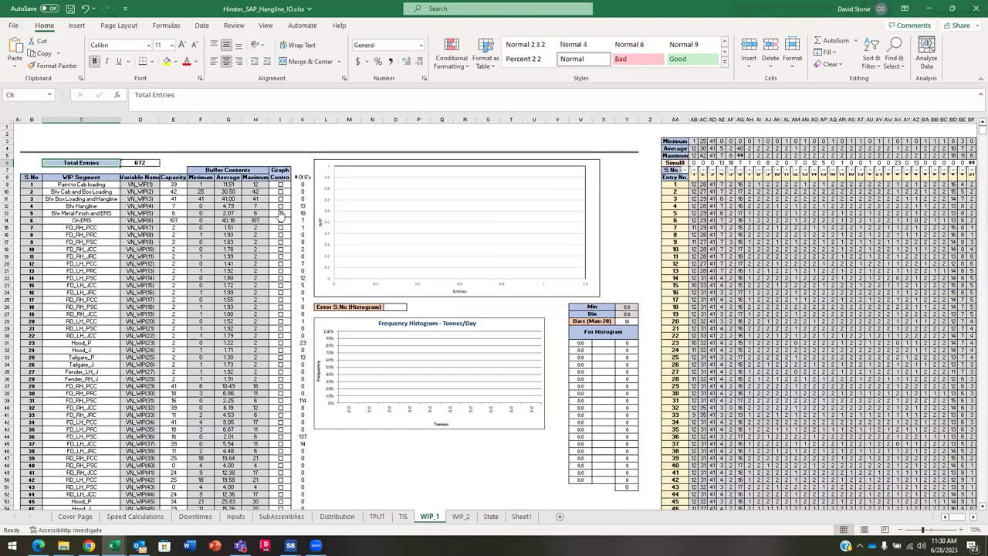
click(281, 199)
click(281, 207)
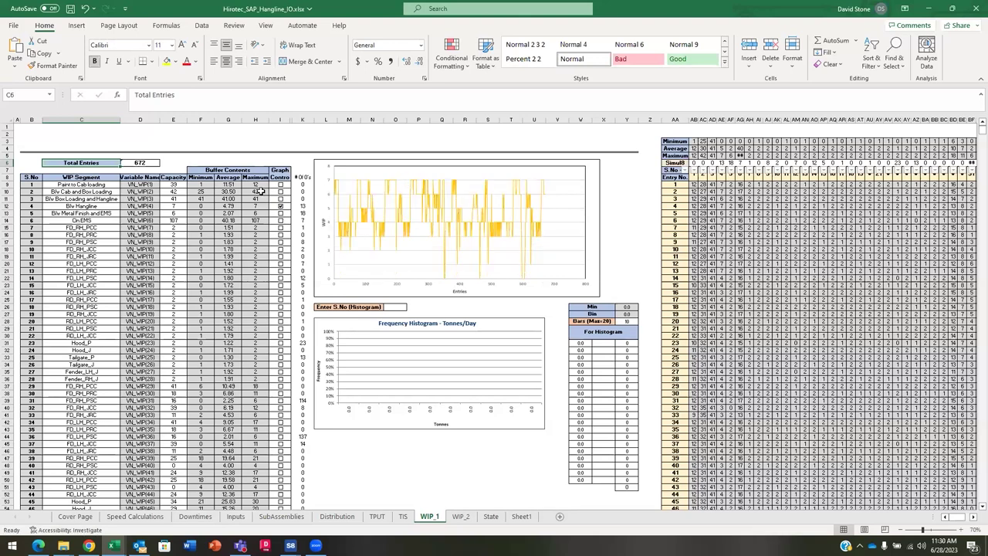
click(281, 207)
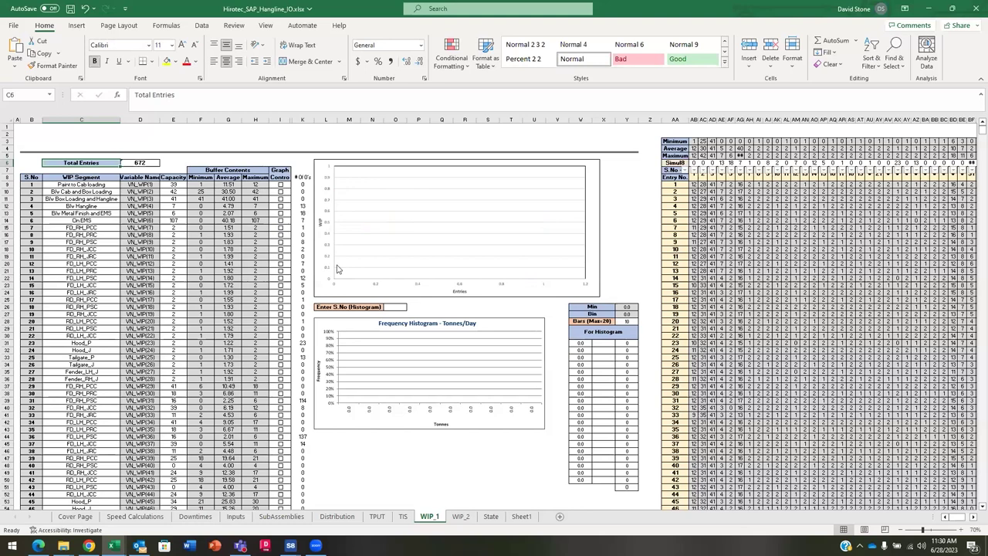
Plot the FD_RH_PCC line graph on the WIP_2 sheet and check the objectives and key assumptions on the Cover Page.
click(461, 516)
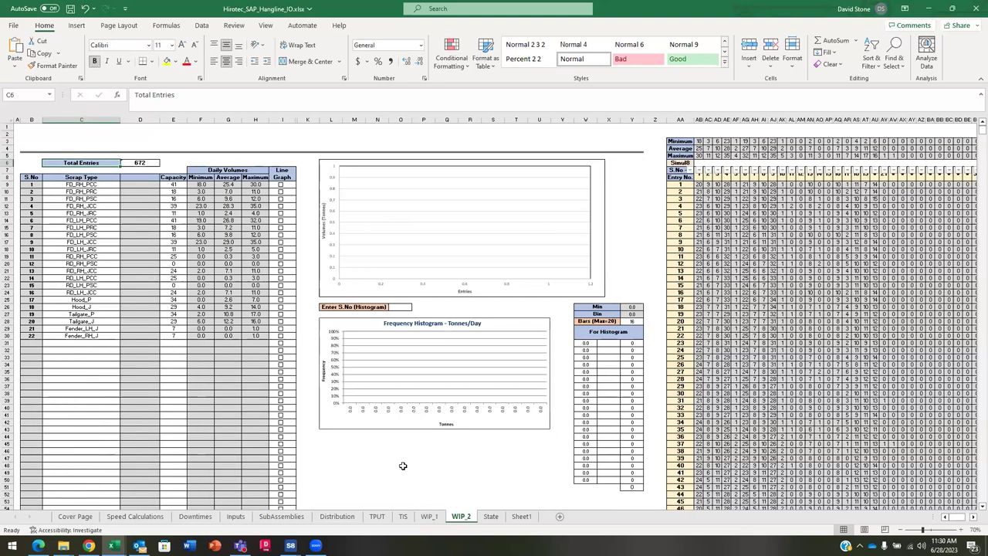
click(281, 185)
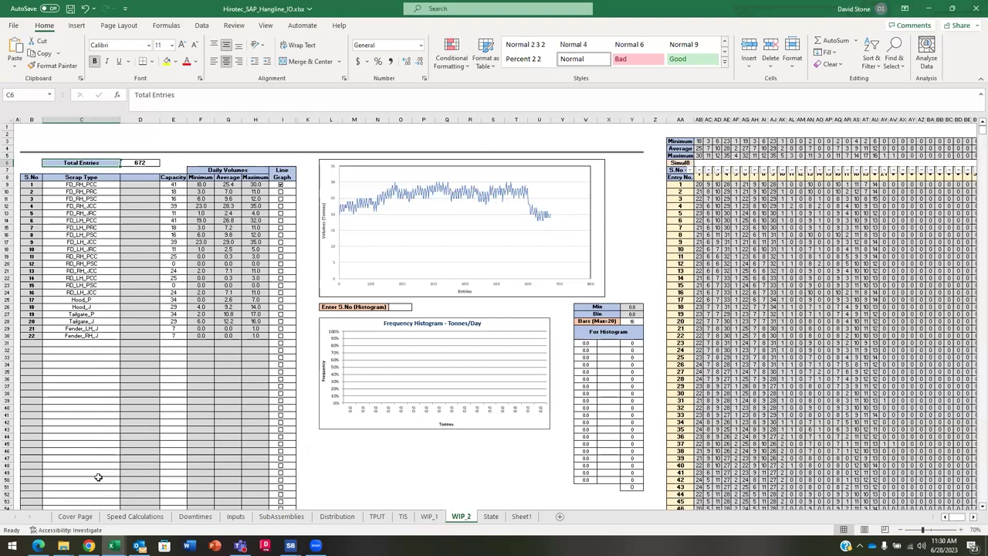
click(76, 516)
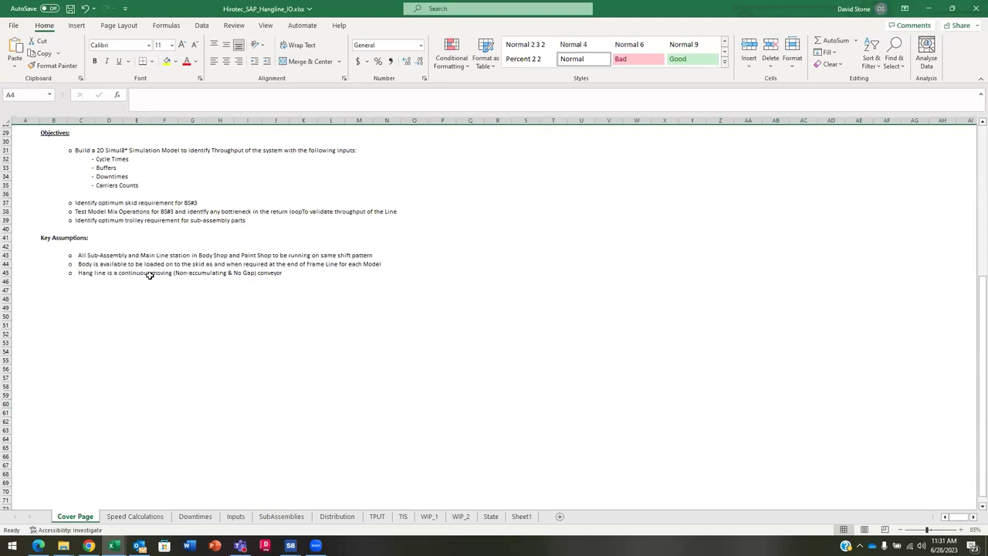
Close the Hirotec_SAP_Hangline_IO workbook without saving and clear the remaining hangline windows to get to the SAMTEC_MODEL simulation.
click(974, 8)
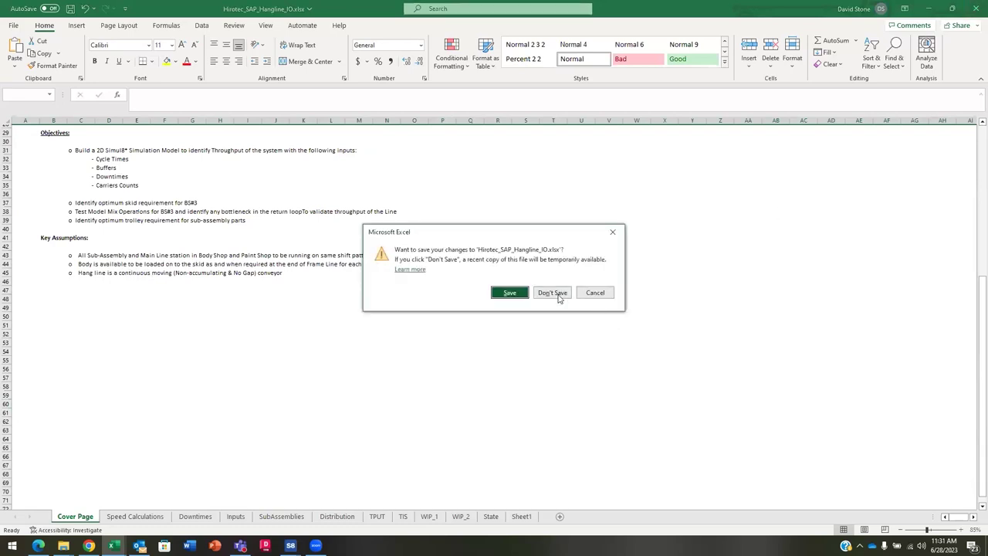
click(552, 292)
click(974, 8)
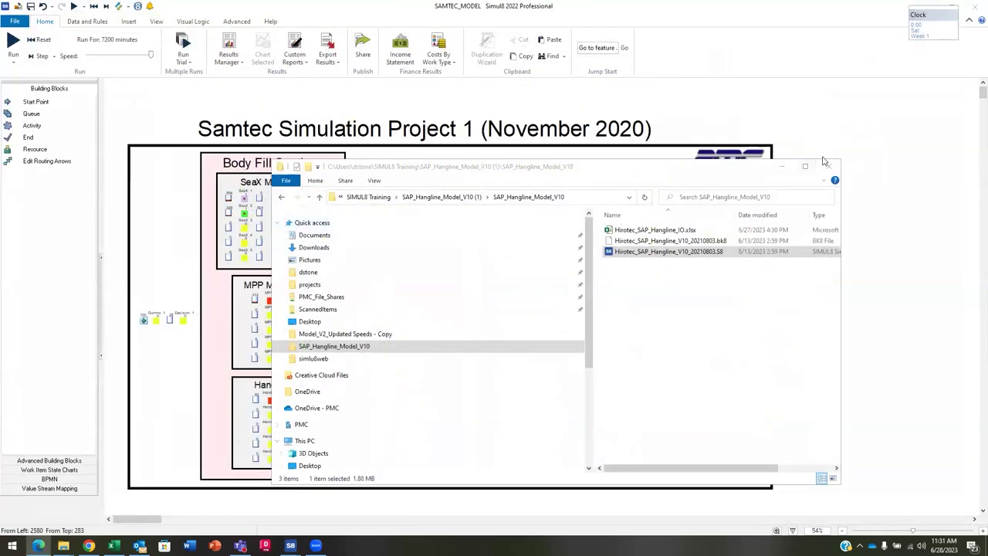
click(823, 166)
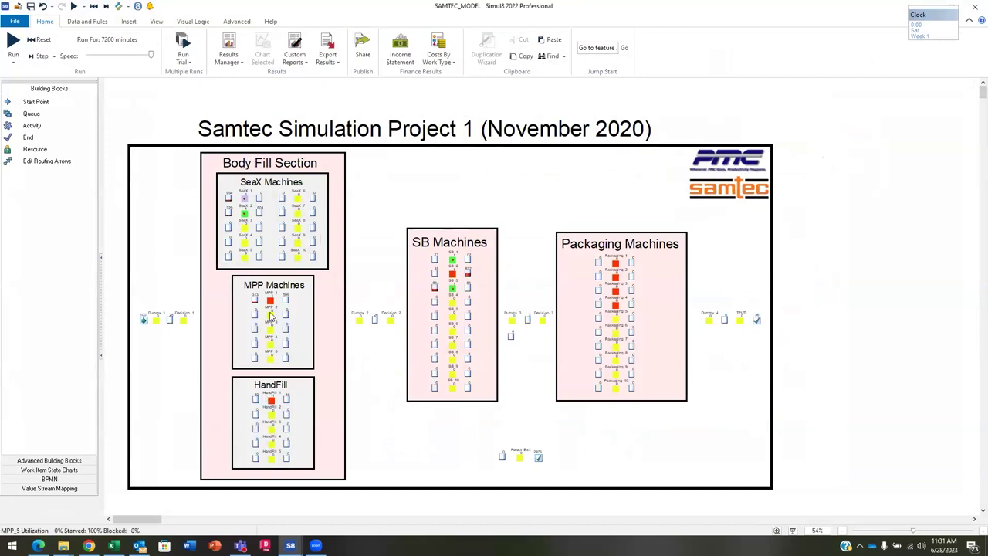
Try to run the Samtec model at a much slower simulation speed, retrying its Excel connection.
click(13, 44)
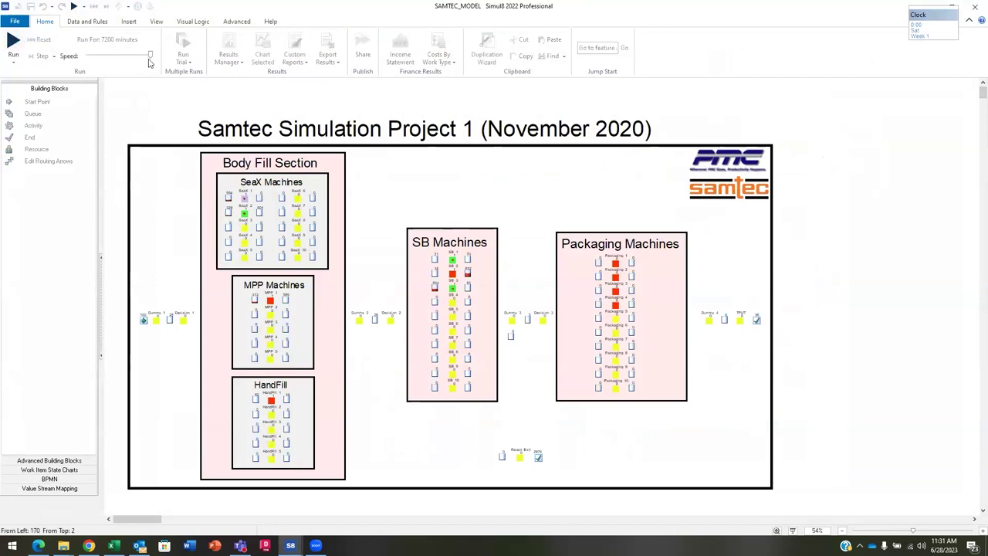
drag(150, 55, 94, 57)
click(13, 41)
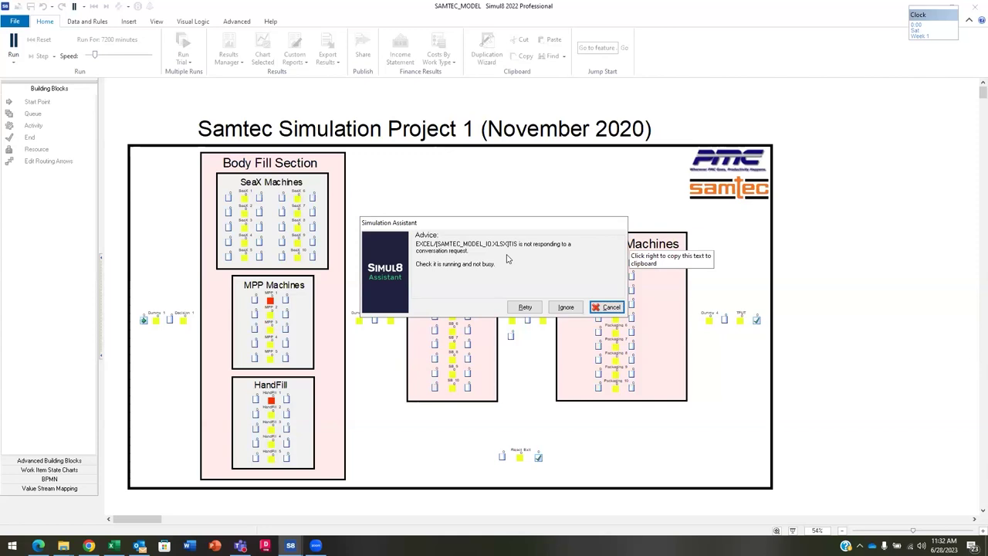
click(525, 308)
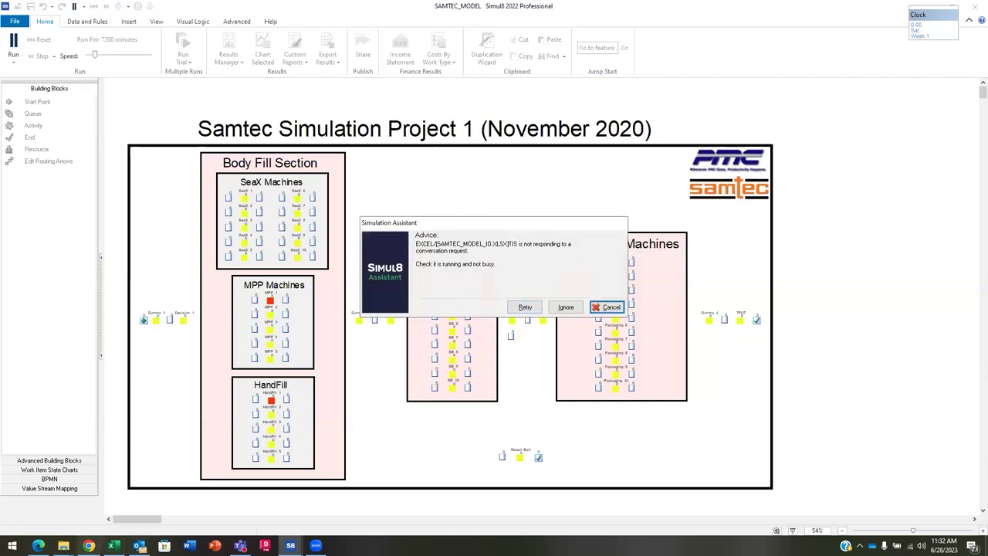
Check the TPUT sheet of Samtec_Model_IO.xlsx in Excel and ignore the model's Excel connection advice.
click(112, 545)
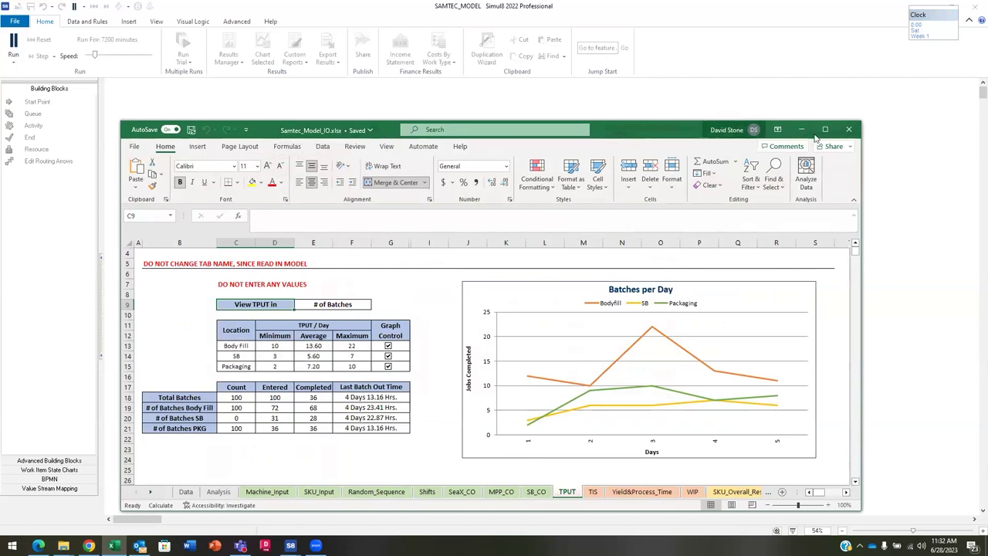
click(770, 113)
click(572, 309)
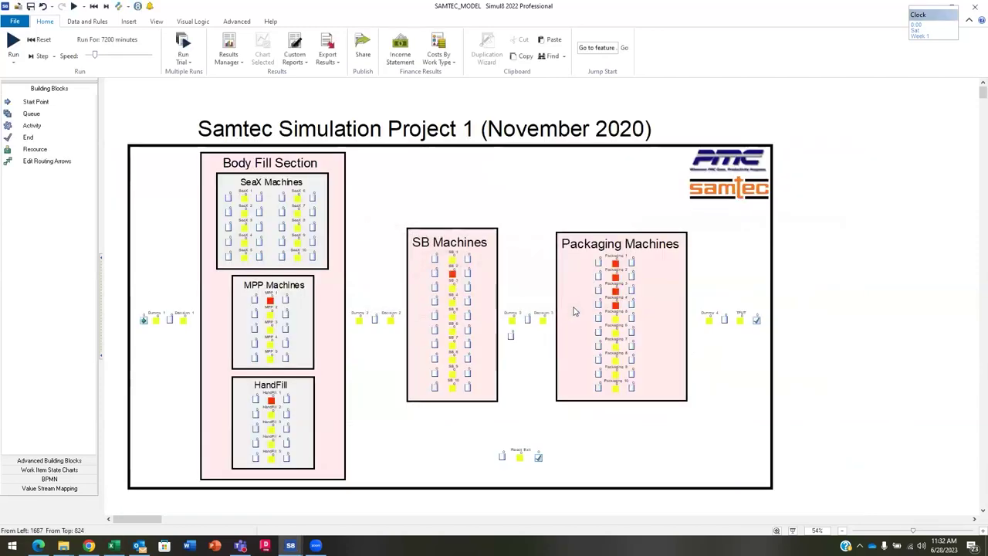
Reset the Samtec model and set the Results Collection Period to 2 days on the Machine_Input sheet.
click(93, 6)
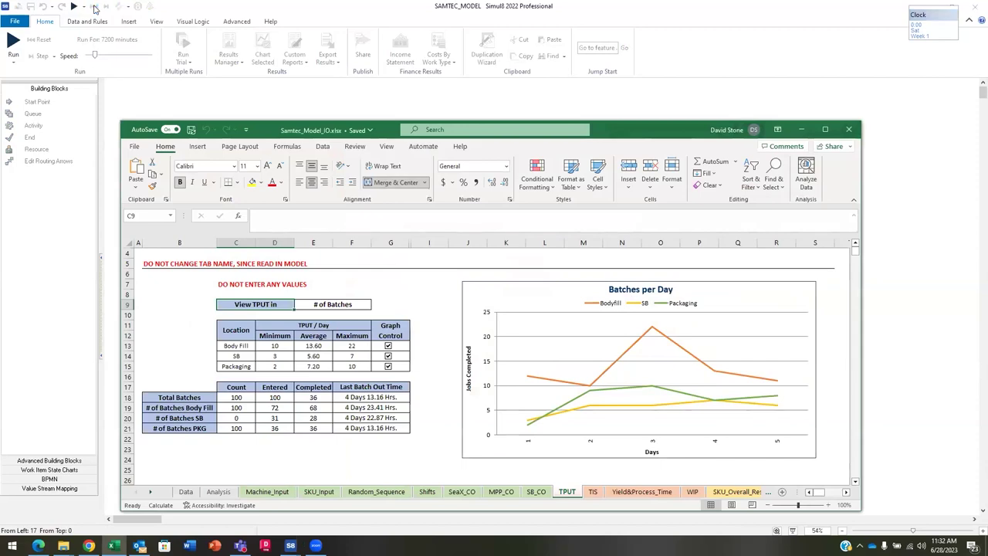
click(279, 491)
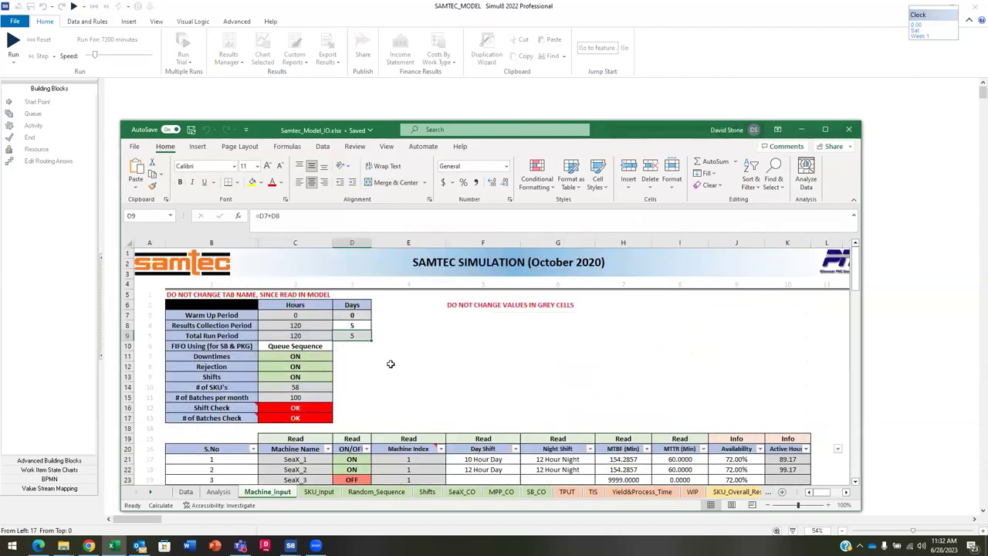
click(351, 325)
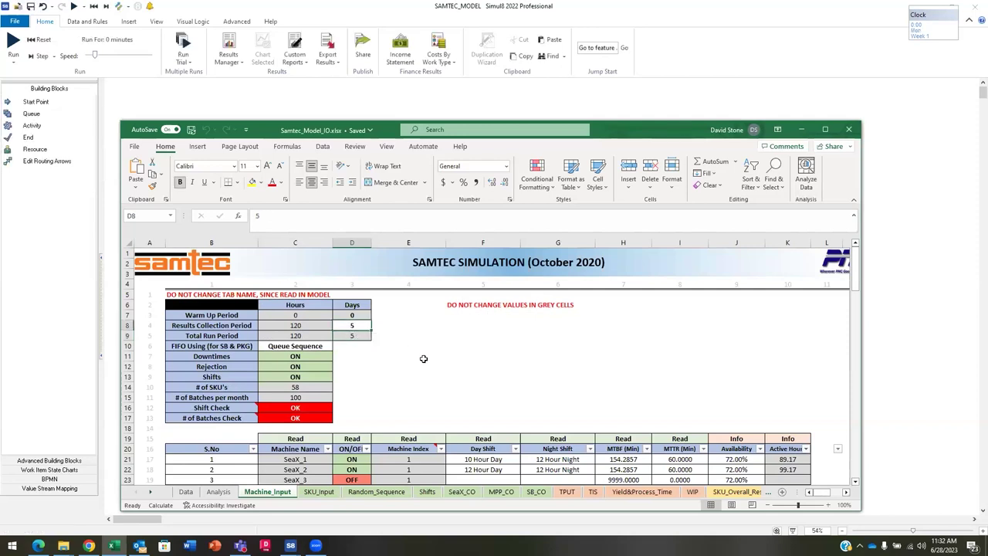
text(2)
click(364, 357)
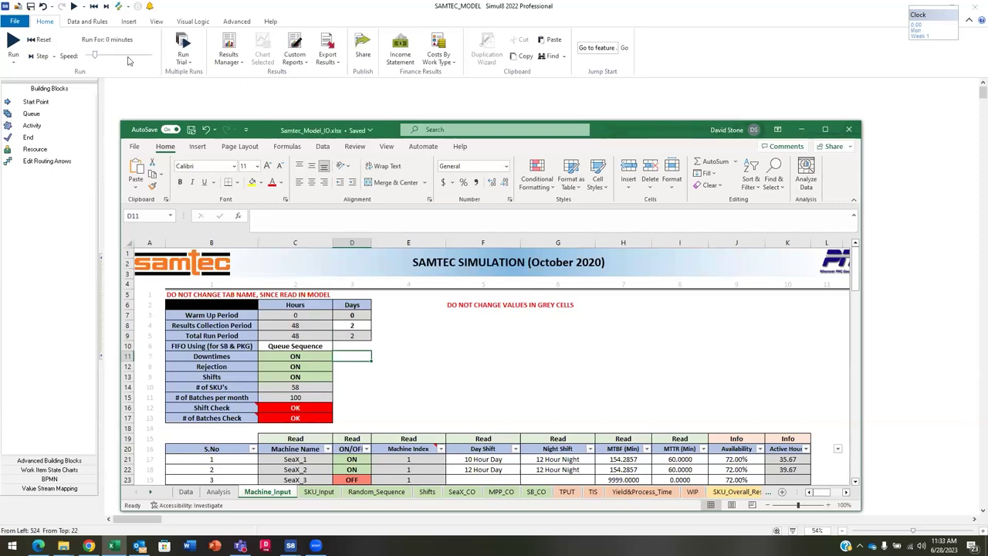
click(681, 110)
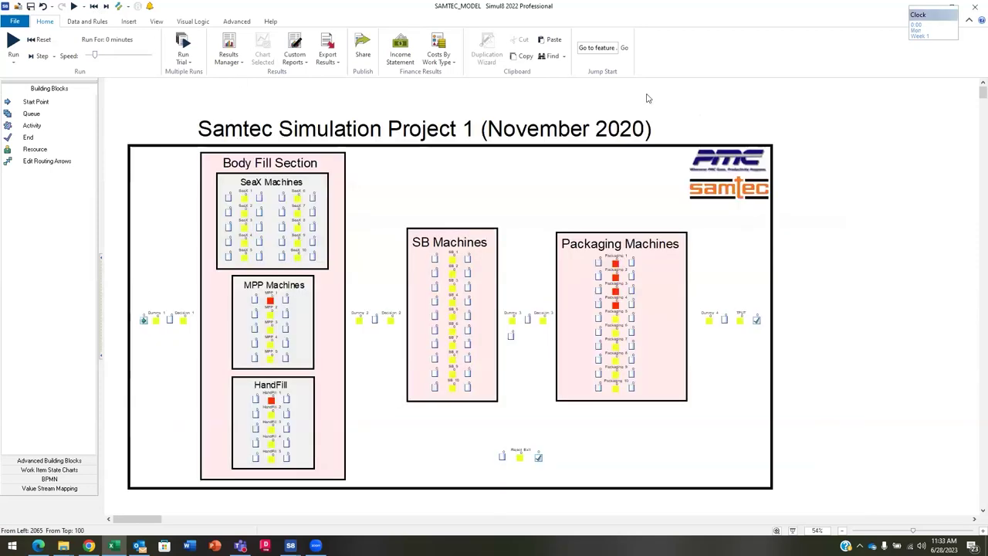
Reset the Samtec model again and try to run it with the updated workbook inputs.
click(93, 7)
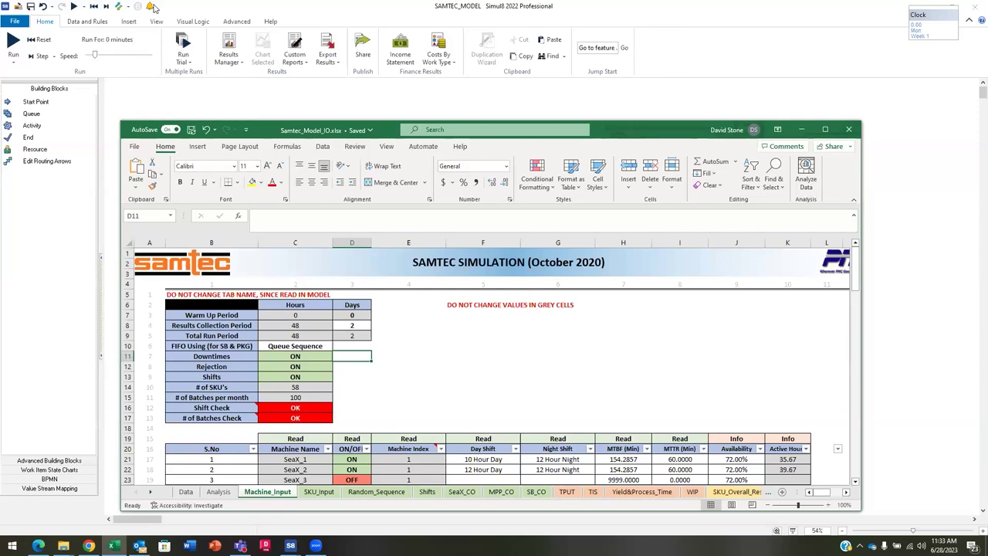
click(73, 7)
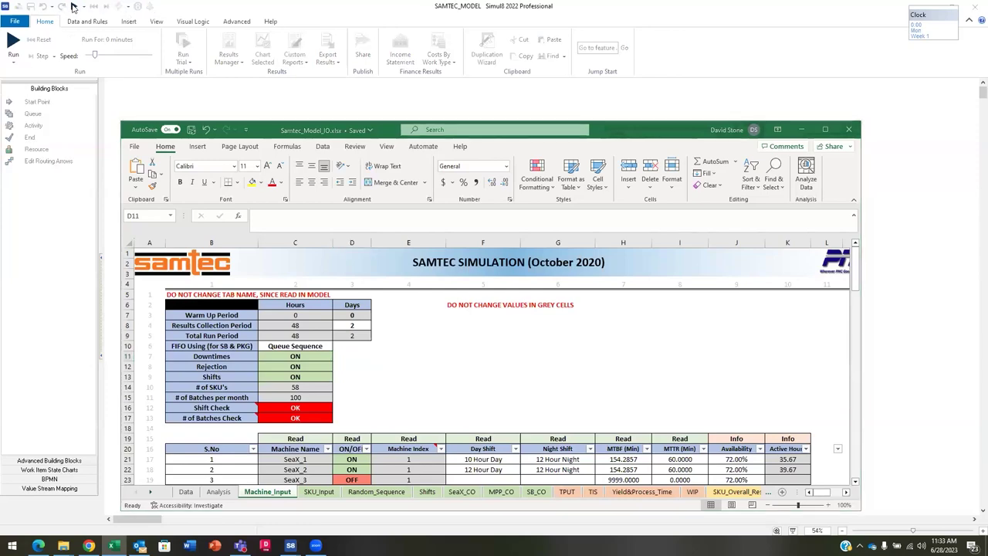
click(73, 7)
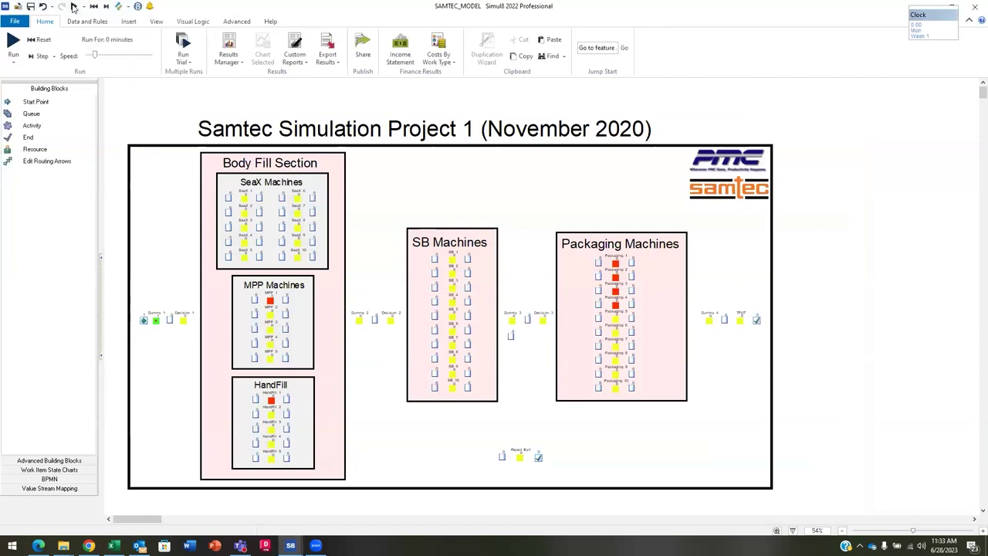
Review the Simulation Assistant's advice on old preference settings, large batching values and Before-Routing-In Visual Logic, and close it.
click(137, 7)
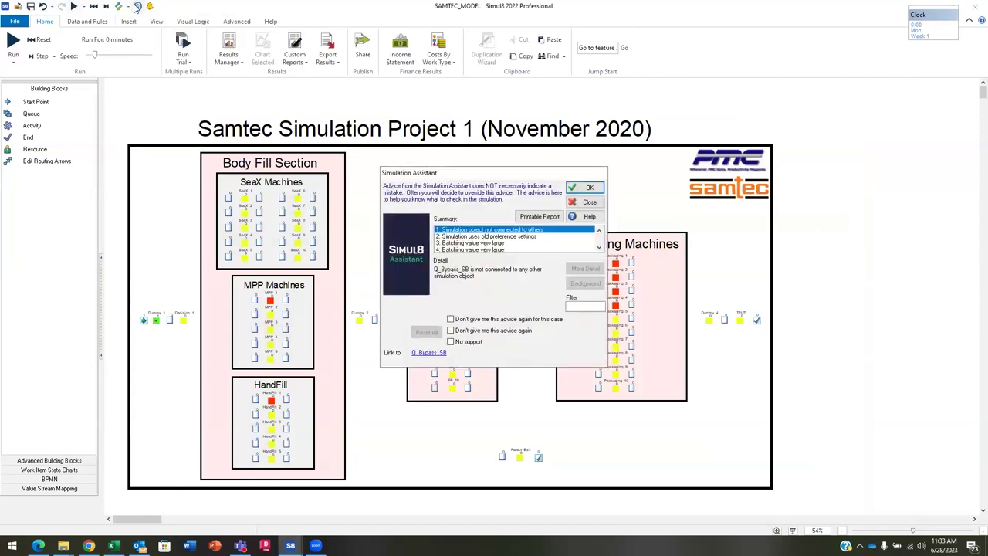
click(482, 237)
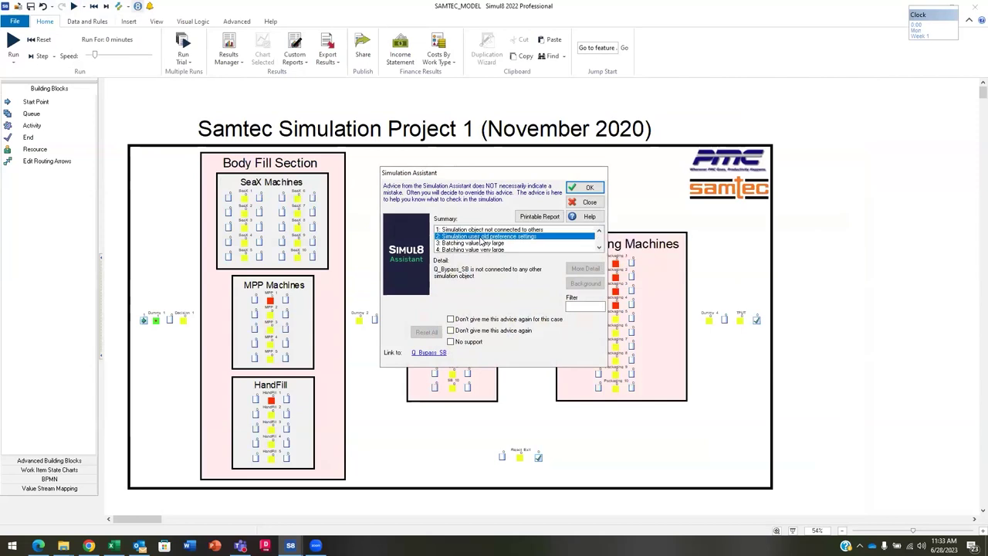
click(483, 244)
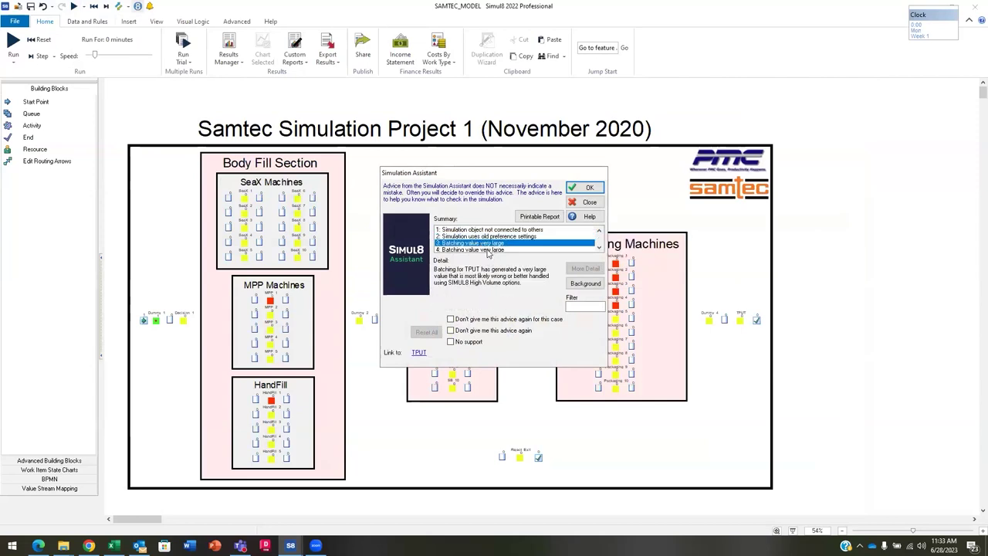
click(483, 248)
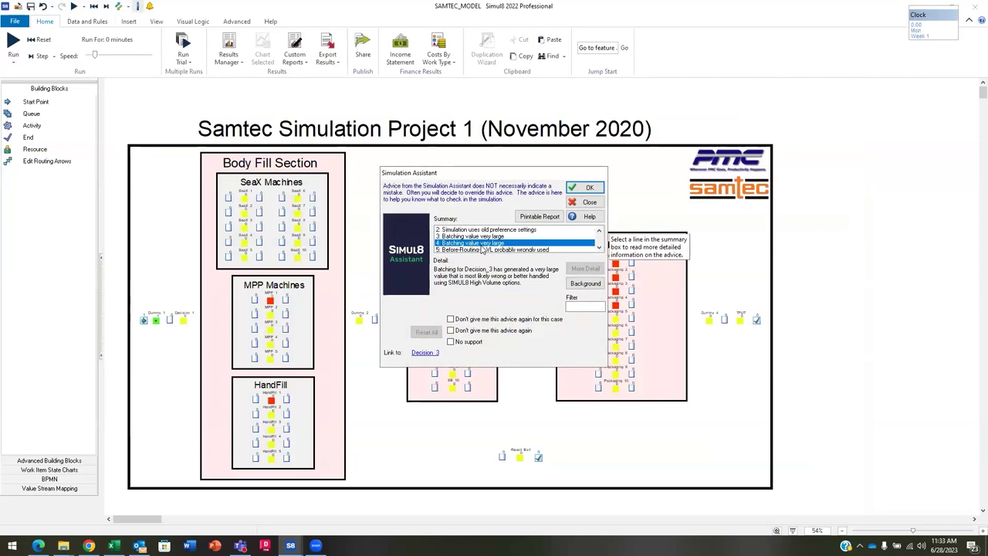
click(483, 249)
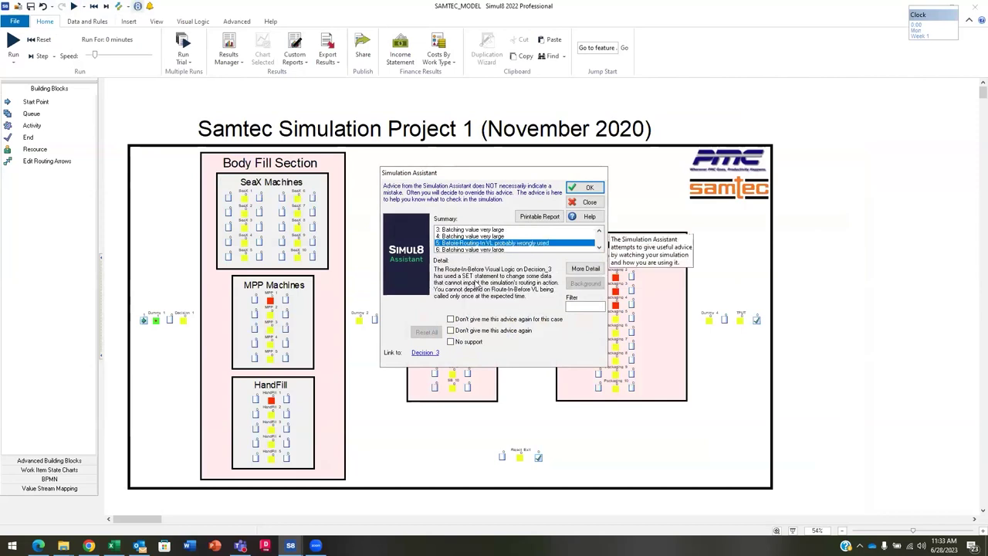
click(589, 187)
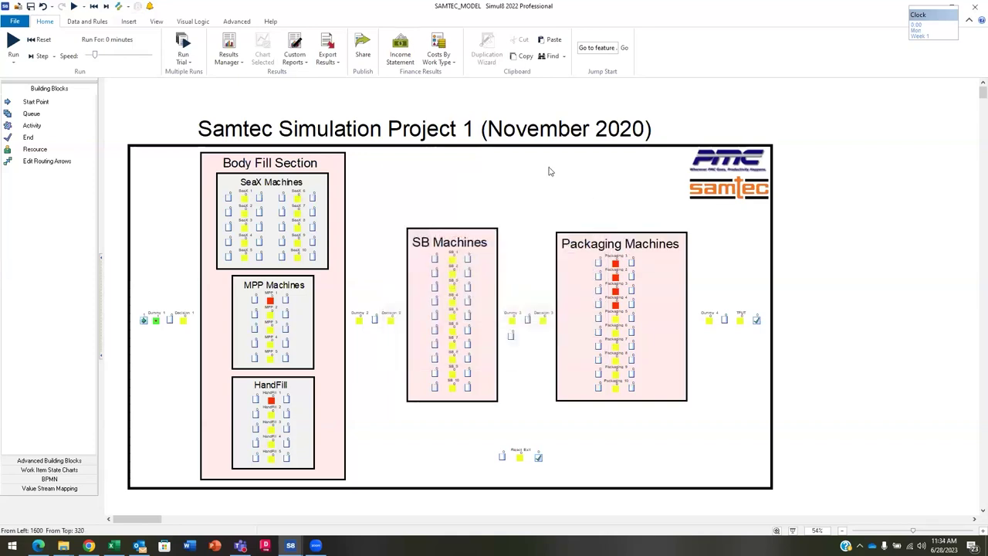
Open the Simul8 online helpdesk's support ticket page, look it over and close the page.
click(270, 22)
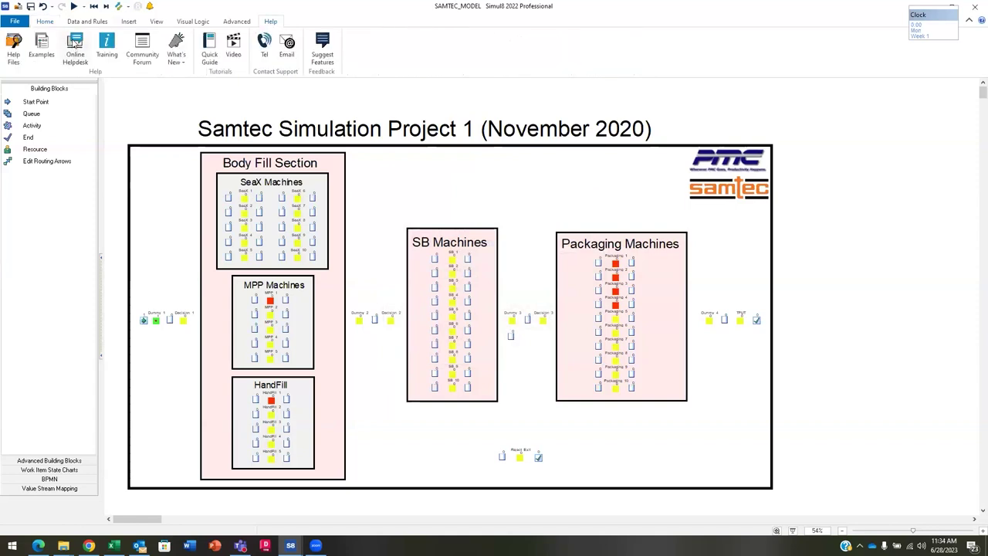
click(74, 49)
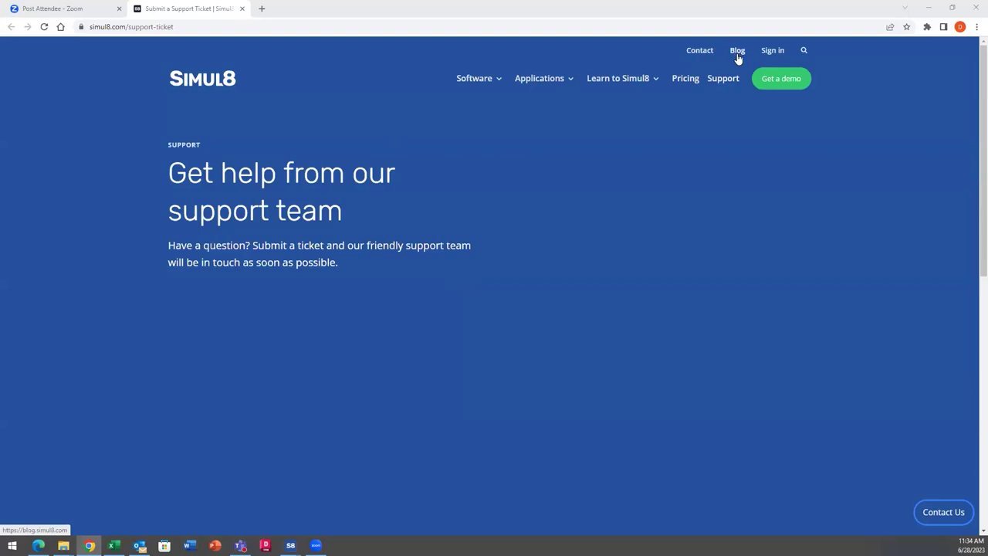
click(781, 7)
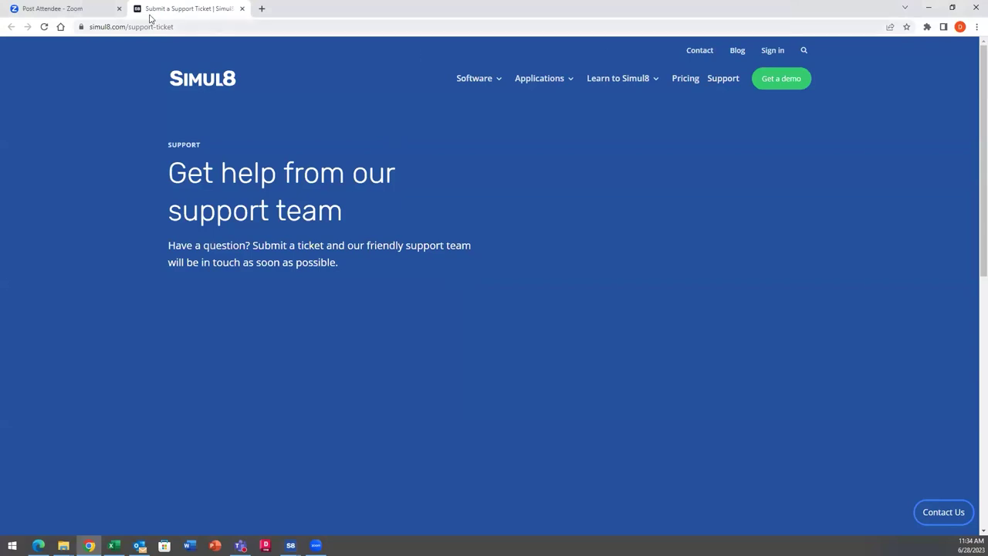
click(243, 9)
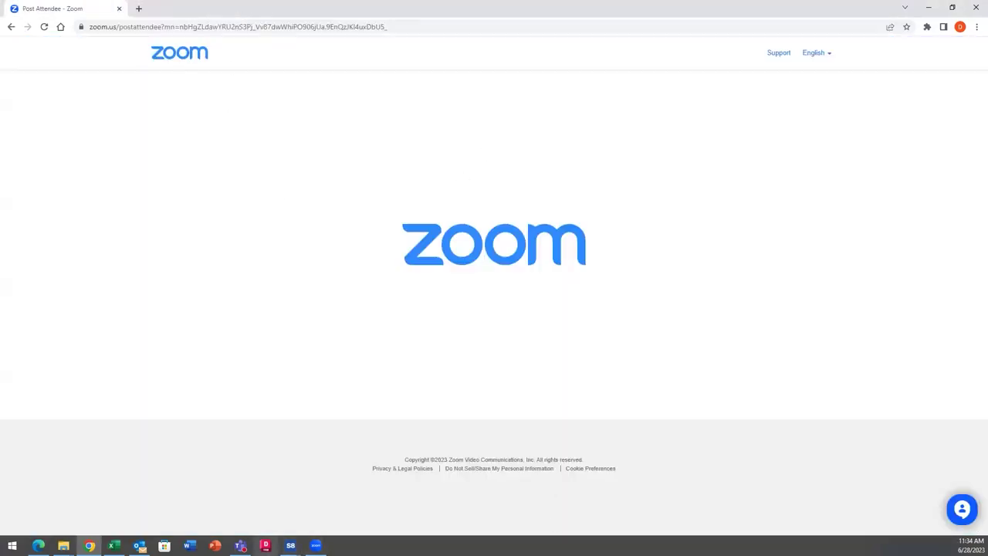
Start PowerPoint and return to the Chrome window.
click(215, 545)
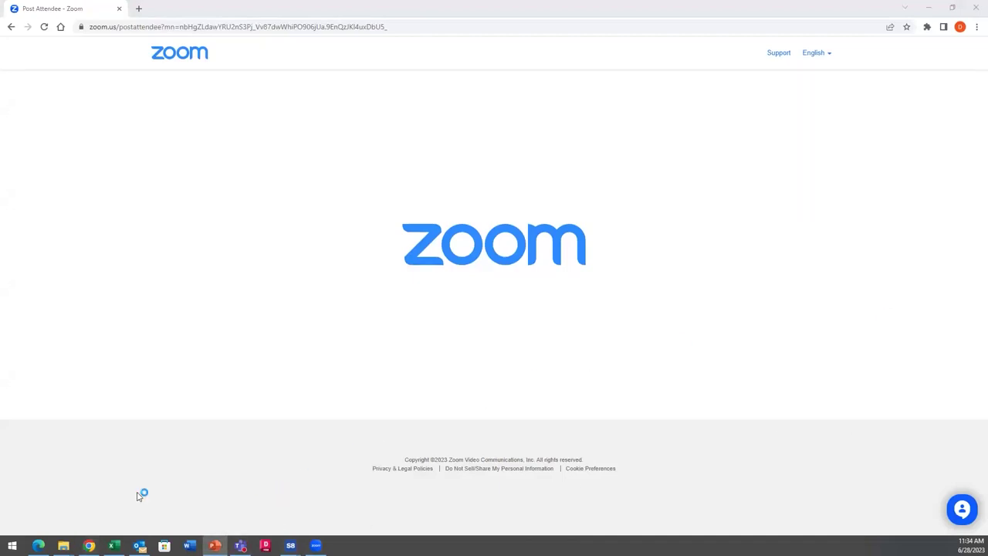
click(90, 545)
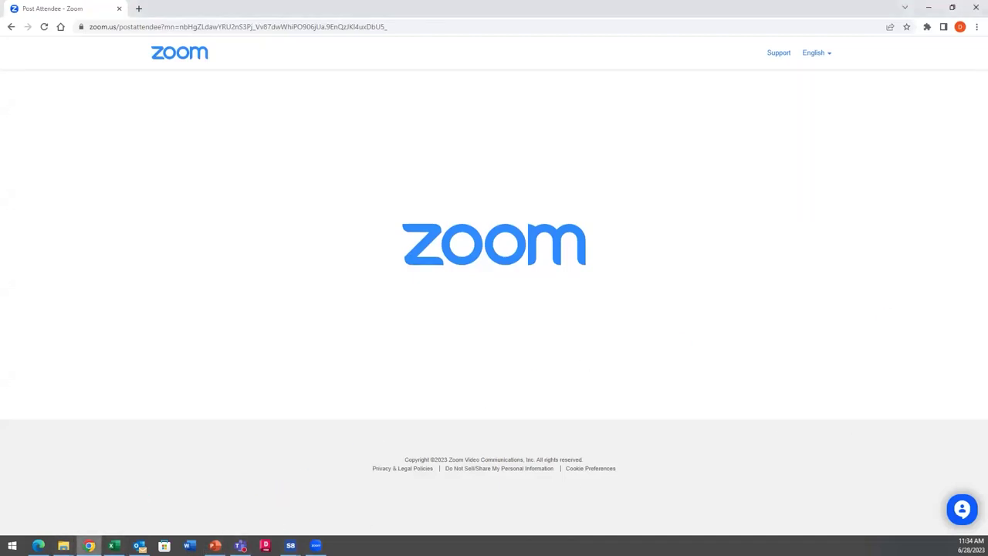